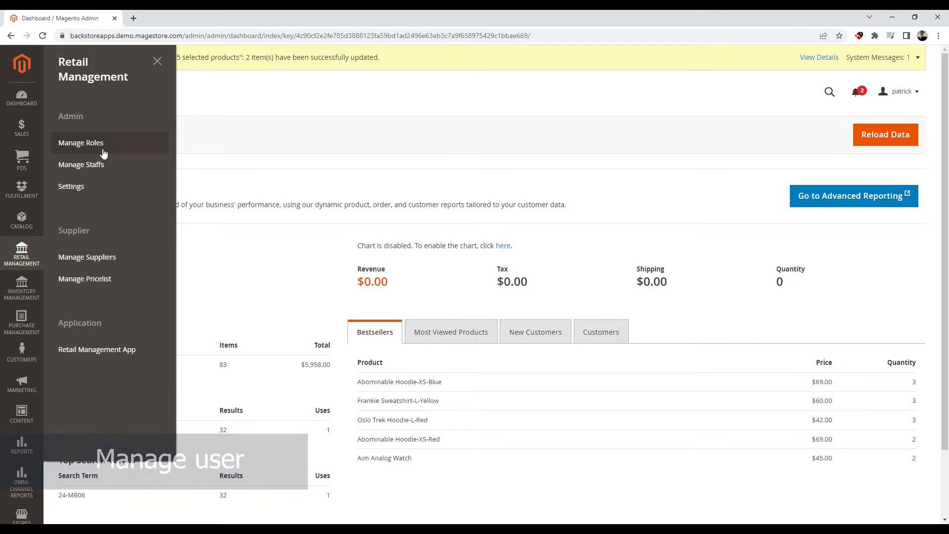
# Add a staff account with user name AdminStaff1 and display name AdminStaff, assign it the Default Source, and save it
pyautogui.click(102, 172)
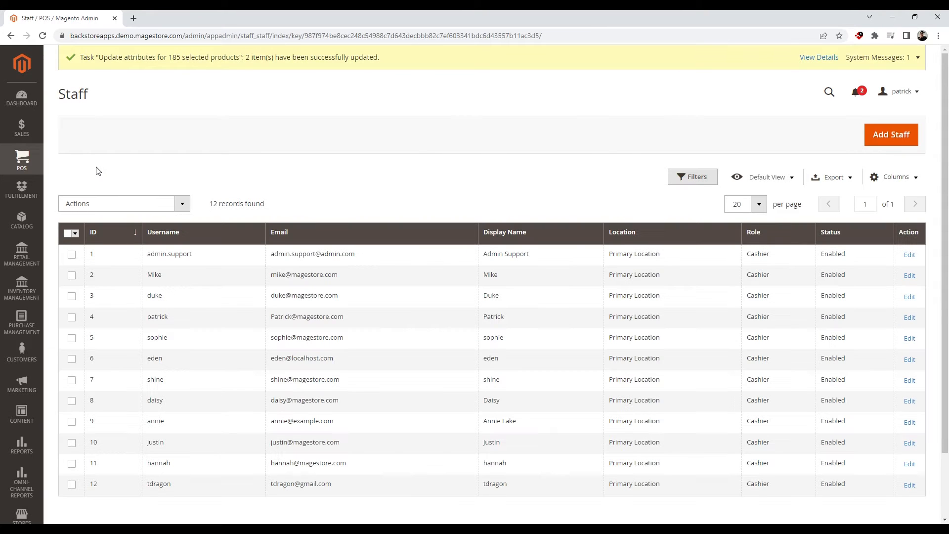
pyautogui.click(884, 142)
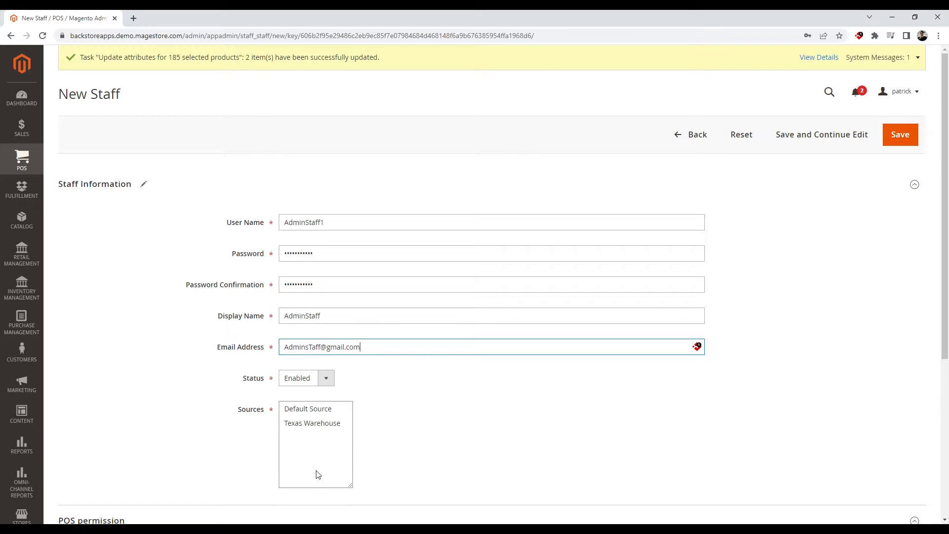
pyautogui.scroll(-2, 299, 365)
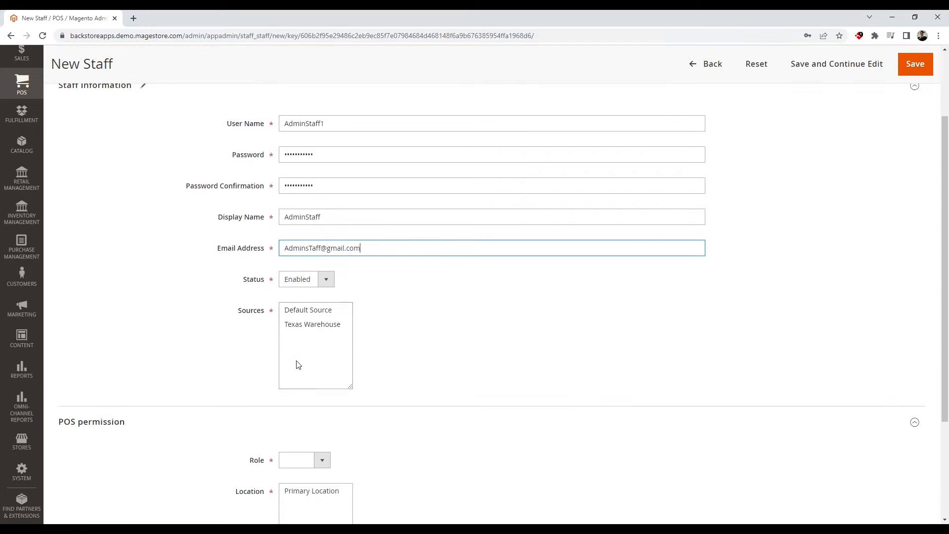
pyautogui.scroll(2, 323, 317)
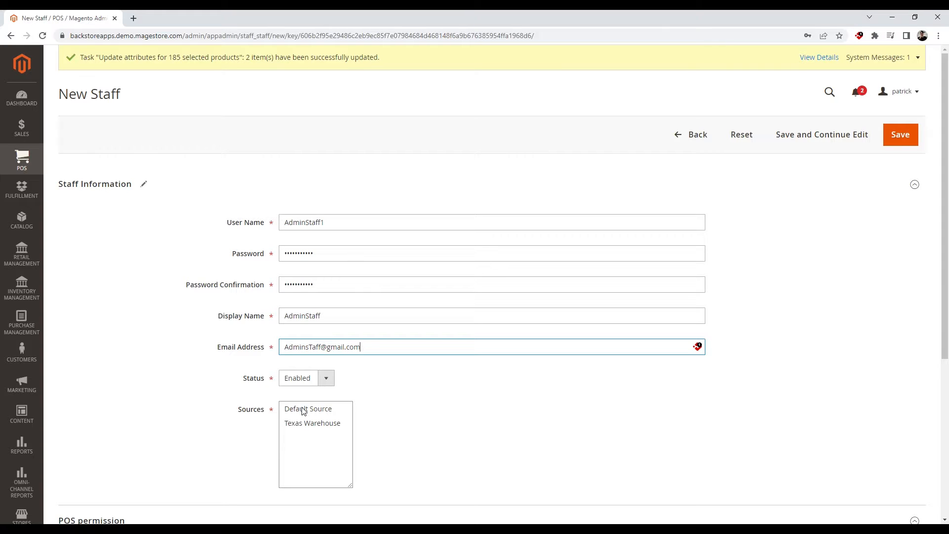
pyautogui.click(304, 411)
pyautogui.keyDown('ctrl'); pyautogui.click(301, 423); pyautogui.keyUp('ctrl')
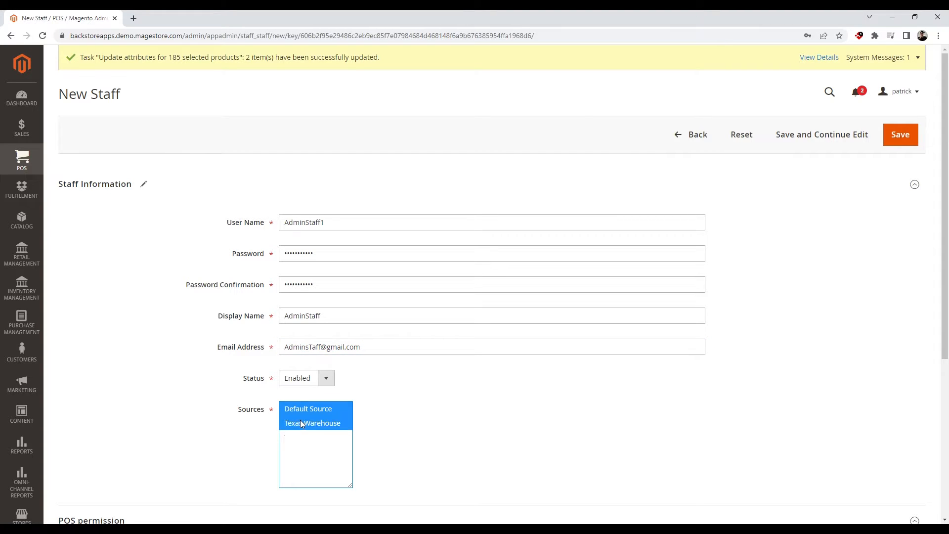
pyautogui.click(314, 412)
pyautogui.click(893, 138)
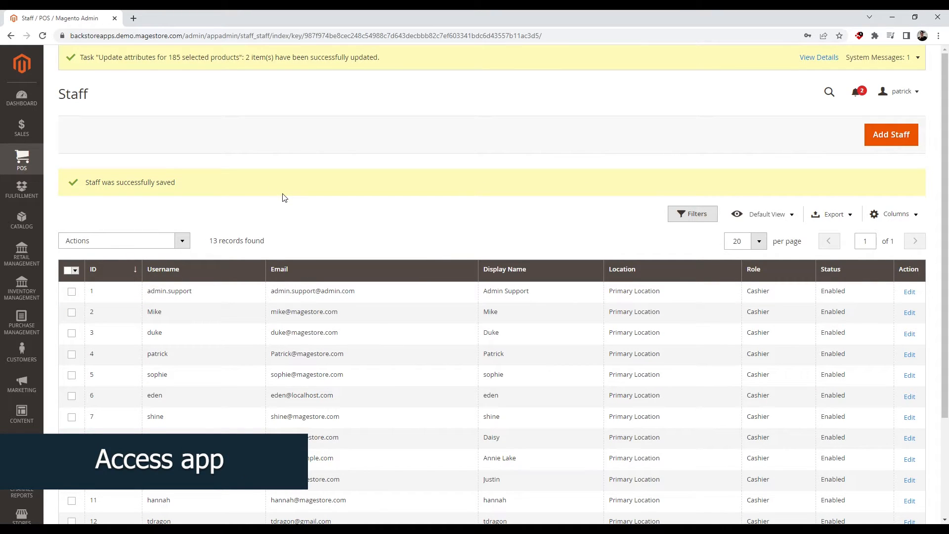
# Open the Retail Management App, log in with the prefilled account, and choose Default Source as the working source
pyautogui.click(22, 254)
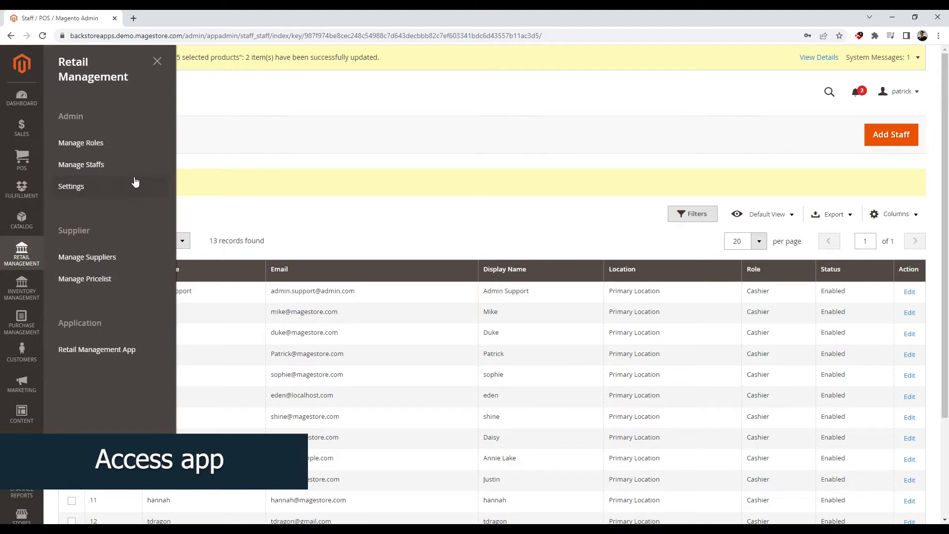
pyautogui.click(107, 350)
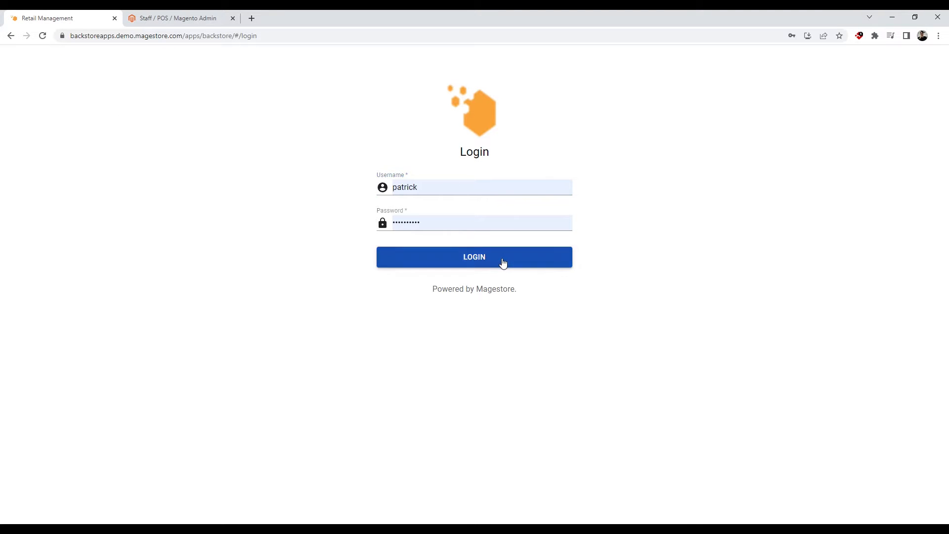
pyautogui.click(501, 262)
pyautogui.click(449, 176)
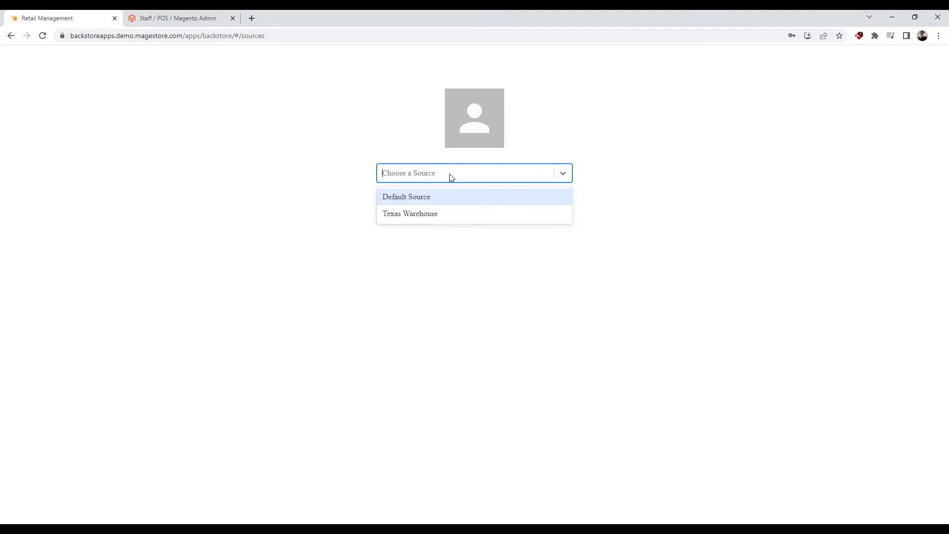
pyautogui.click(447, 204)
pyautogui.click(454, 212)
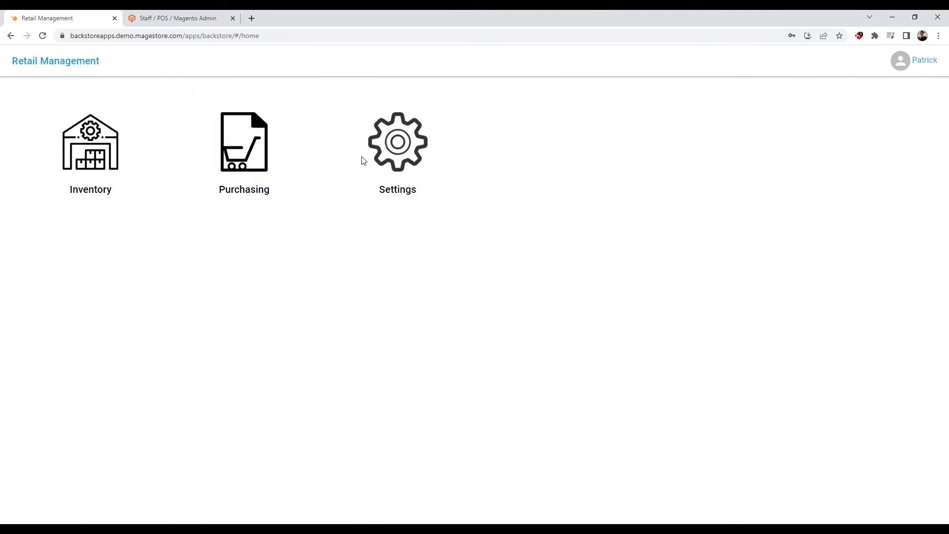
# View the My Account page in the app's settings and open the Inventory section of the app navigation
pyautogui.click(417, 165)
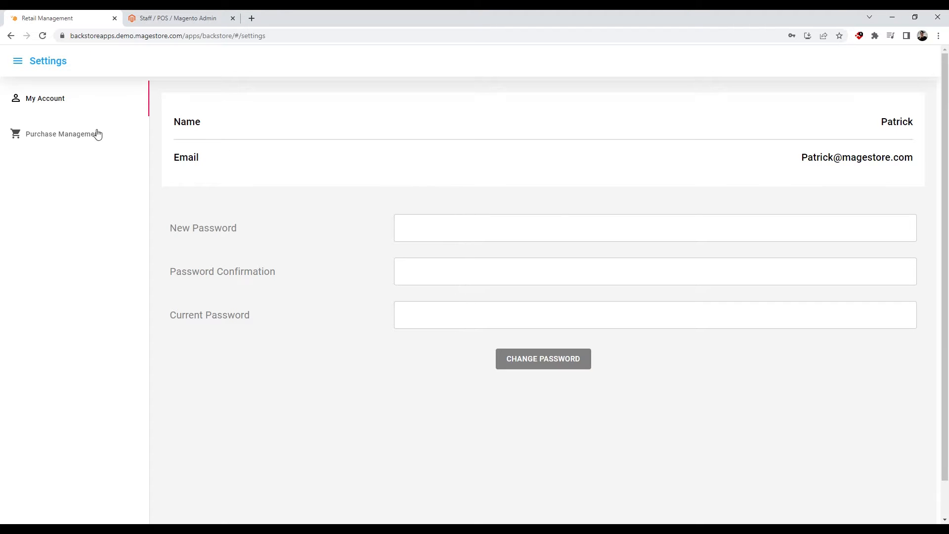
pyautogui.click(47, 100)
pyautogui.click(19, 62)
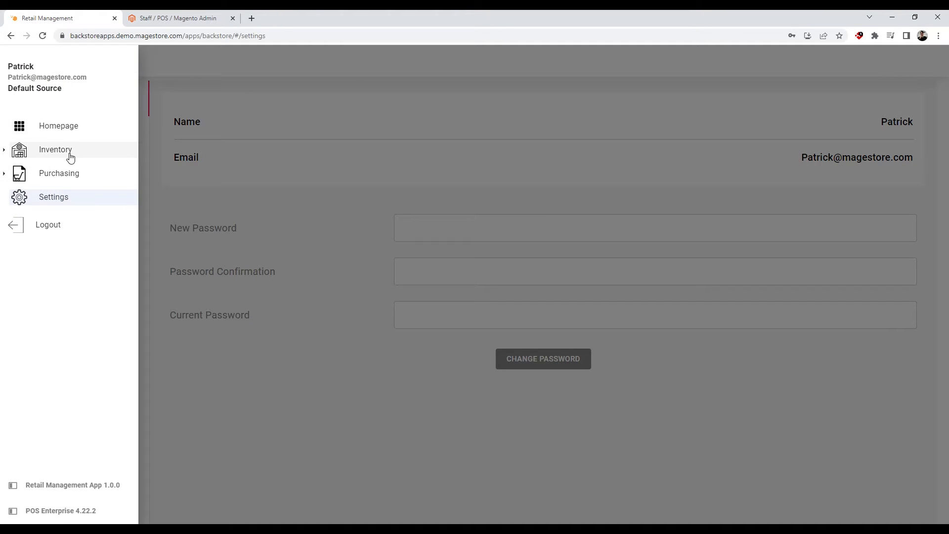
pyautogui.click(70, 155)
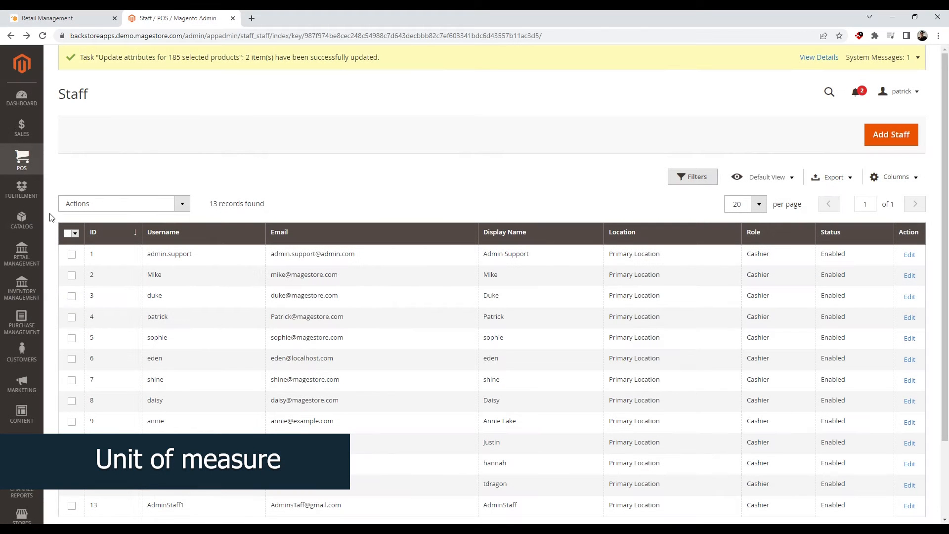
# Check the options for using multiple Units of Measure in the Retail Management settings of the Magento admin
pyautogui.click(37, 252)
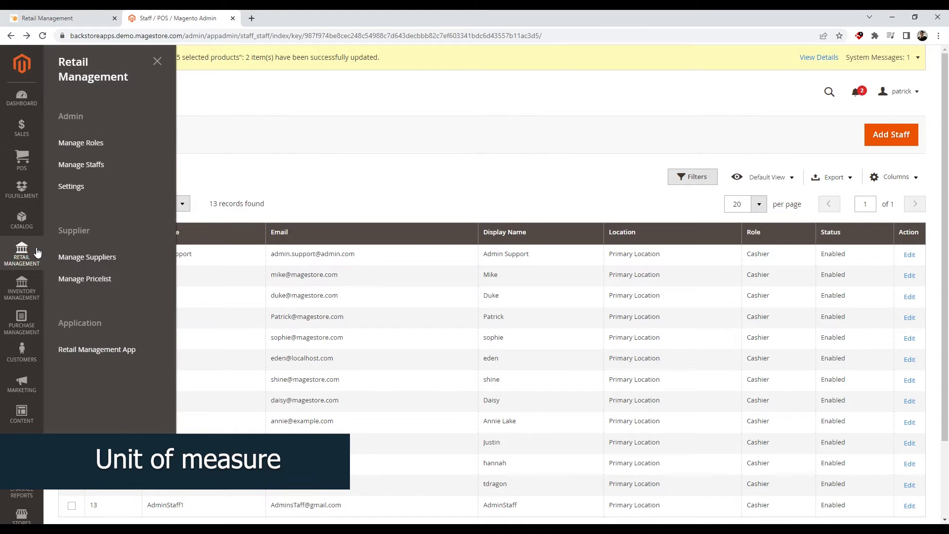
pyautogui.click(79, 187)
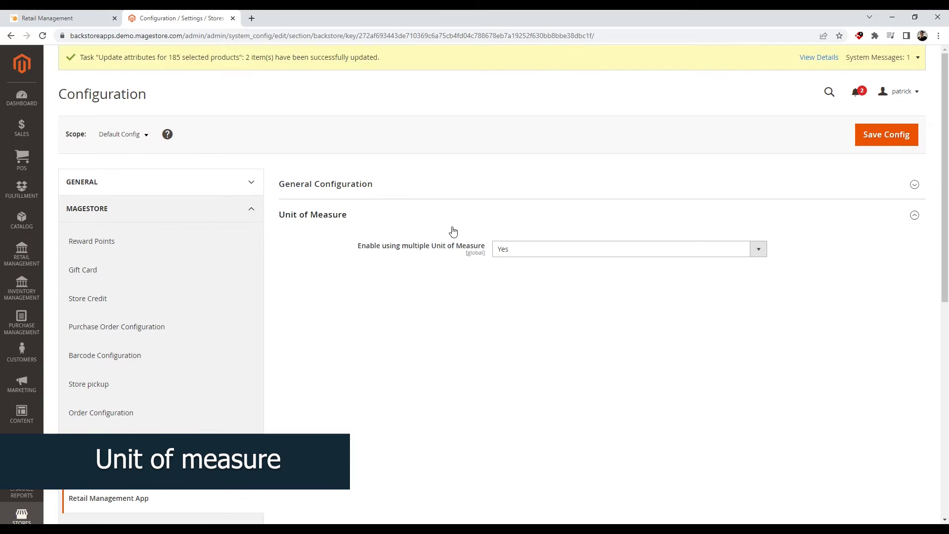
pyautogui.click(520, 253)
pyautogui.click(520, 254)
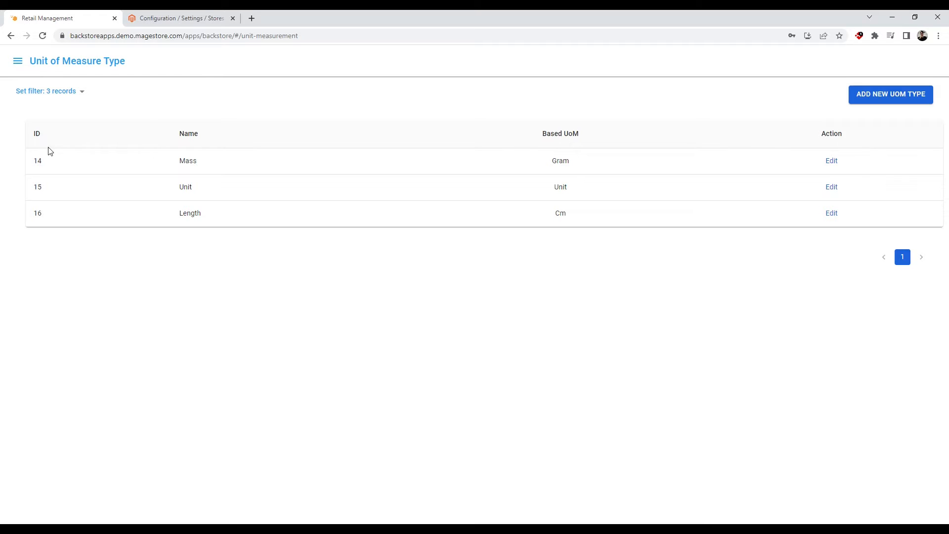
# Look at the form for adding a new UoM type in the Unit of Measure Type list and cancel it
pyautogui.moveTo(35, 65); pyautogui.dragTo(153, 72)
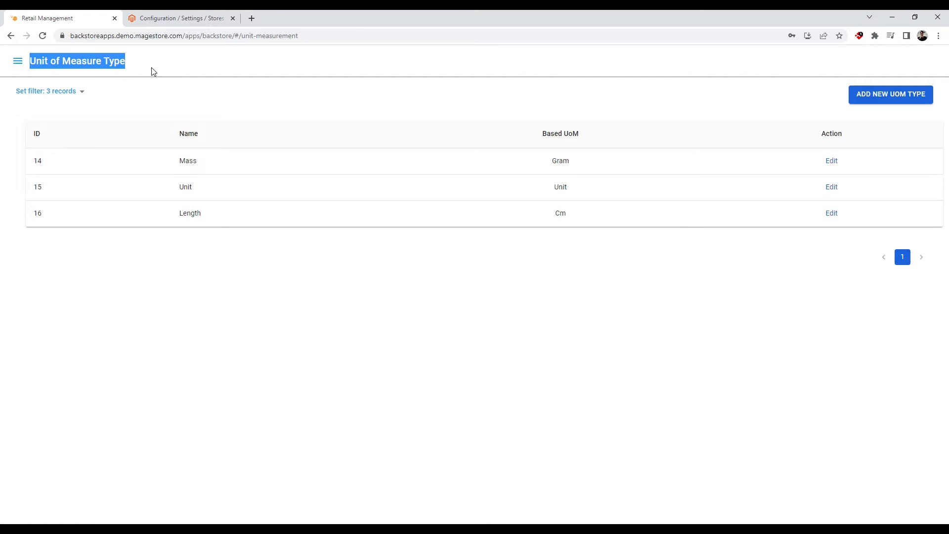
pyautogui.click(153, 72)
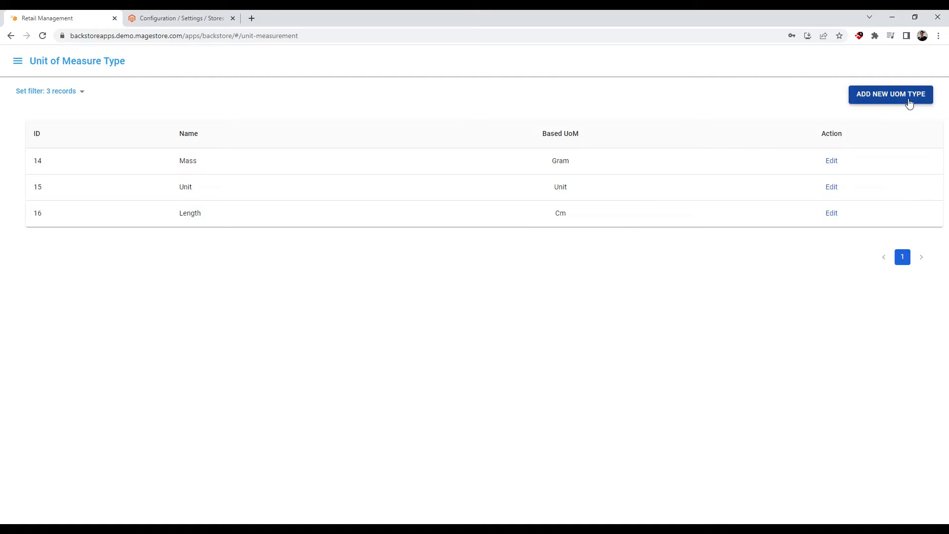
pyautogui.click(909, 103)
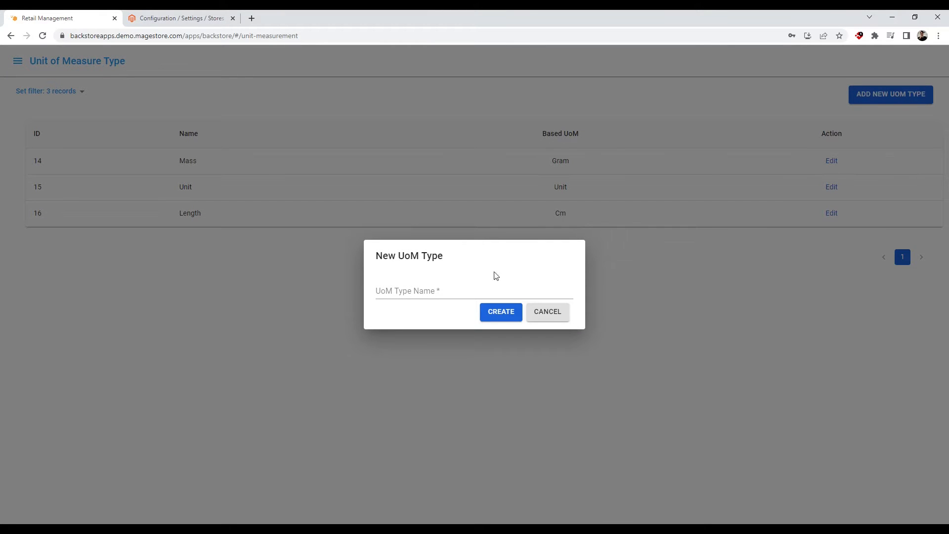
pyautogui.click(494, 292)
pyautogui.click(548, 312)
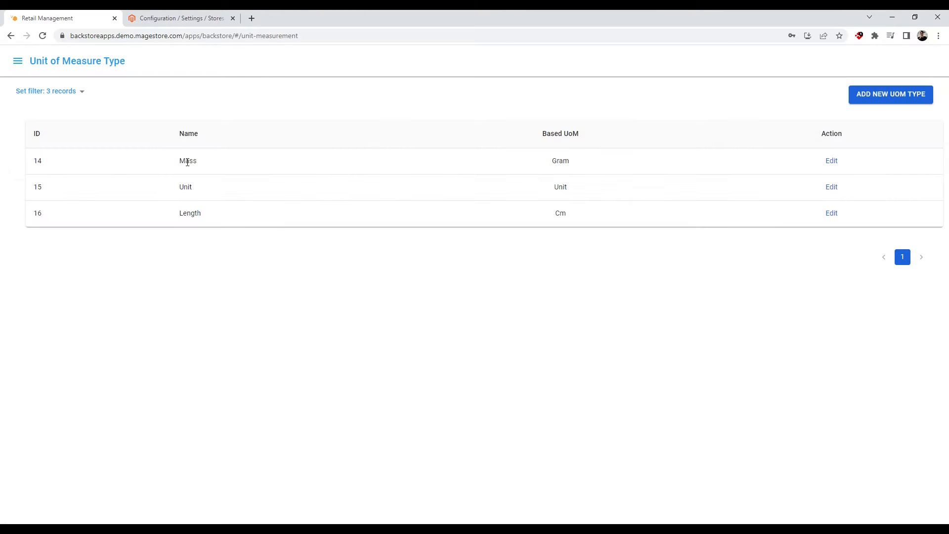
# Open the Mass unit of measure type and examine the units it contains
pyautogui.moveTo(180, 161); pyautogui.dragTo(221, 163)
pyautogui.click(832, 162)
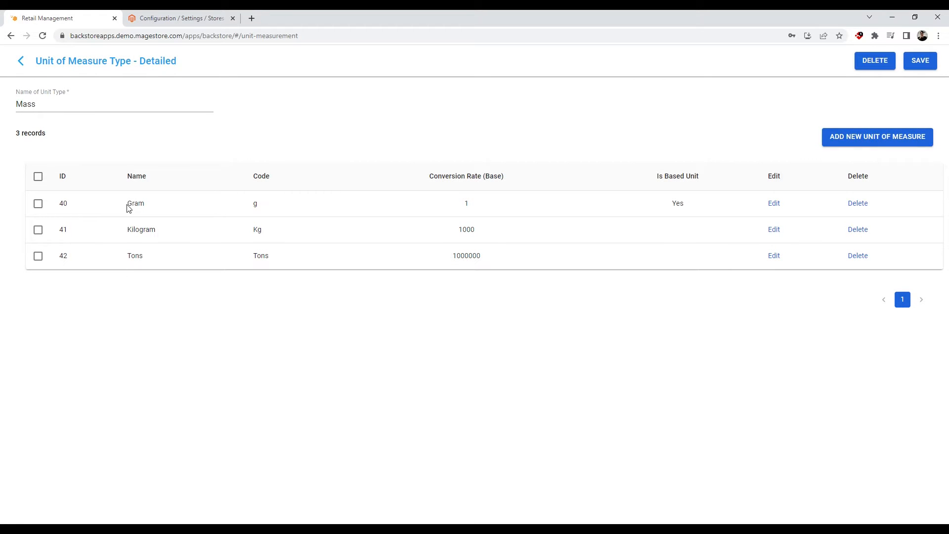
pyautogui.moveTo(128, 207); pyautogui.dragTo(159, 207)
pyautogui.moveTo(129, 235); pyautogui.dragTo(181, 236)
pyautogui.moveTo(127, 263); pyautogui.dragTo(185, 262)
pyautogui.click(341, 144)
# Look at the form for adding a unit of measure to Mass, dismiss it, and return to the type list
pyautogui.click(846, 146)
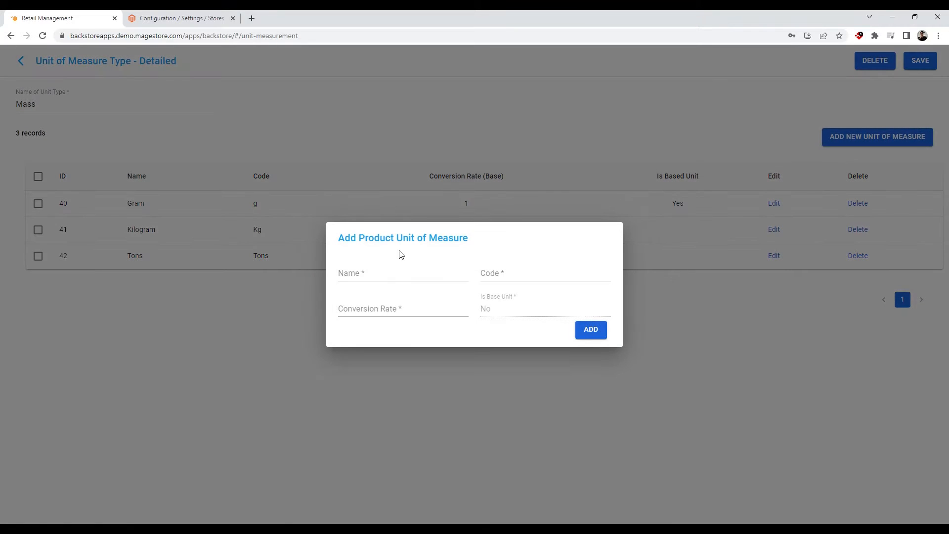
pyautogui.click(404, 315)
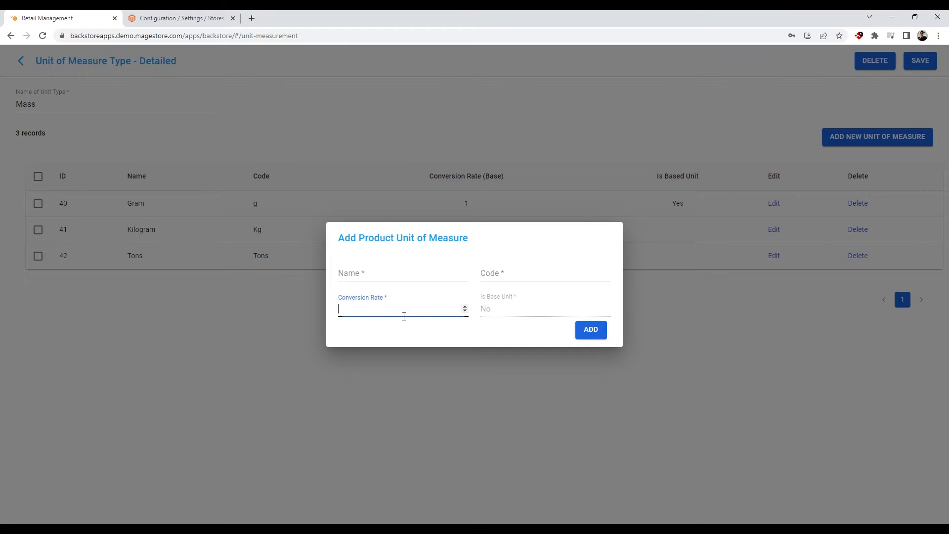
pyautogui.click(31, 69)
pyautogui.click(32, 70)
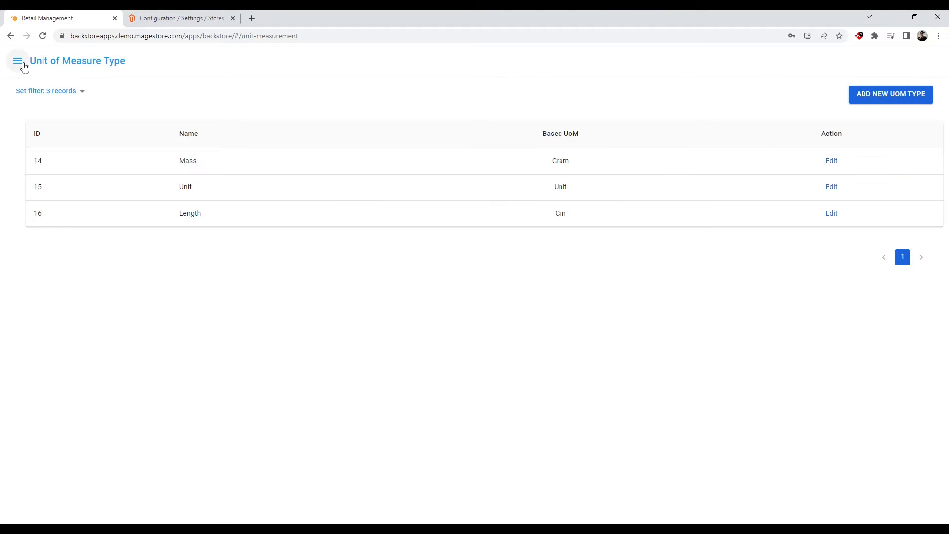
# Open Inventory Management and review the SKU, Product Name, In-stock, Incoming and Threshold columns of the product list
pyautogui.click(22, 64)
pyautogui.click(58, 154)
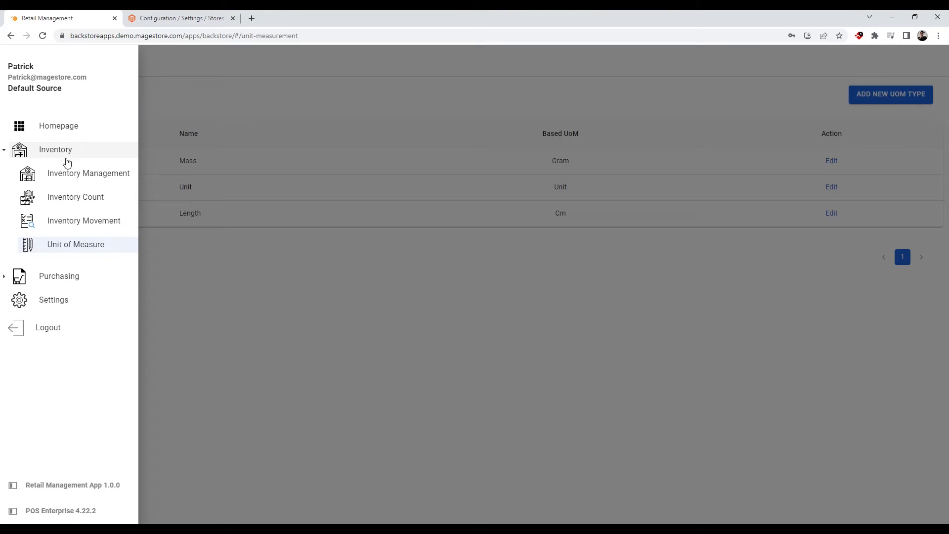
pyautogui.click(74, 173)
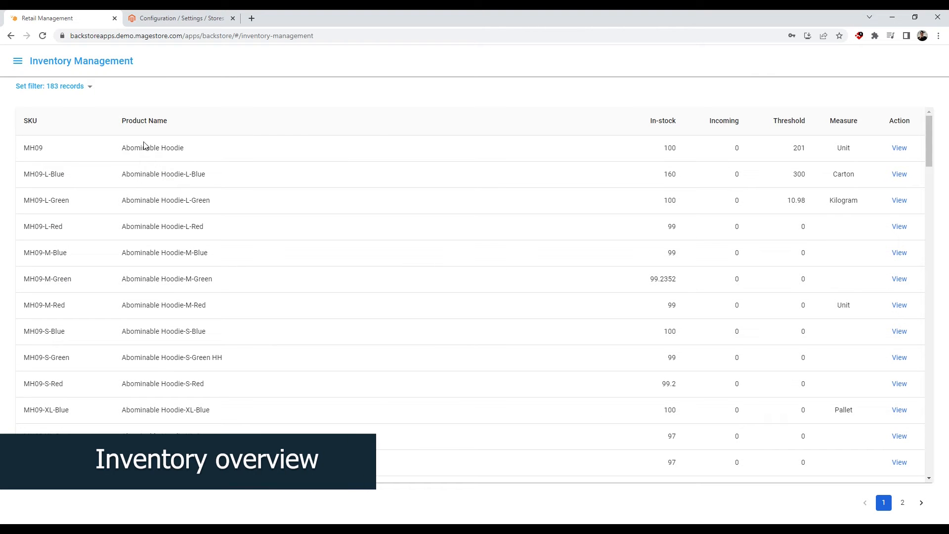
pyautogui.doubleClick(26, 121)
pyautogui.moveTo(115, 131); pyautogui.dragTo(201, 127)
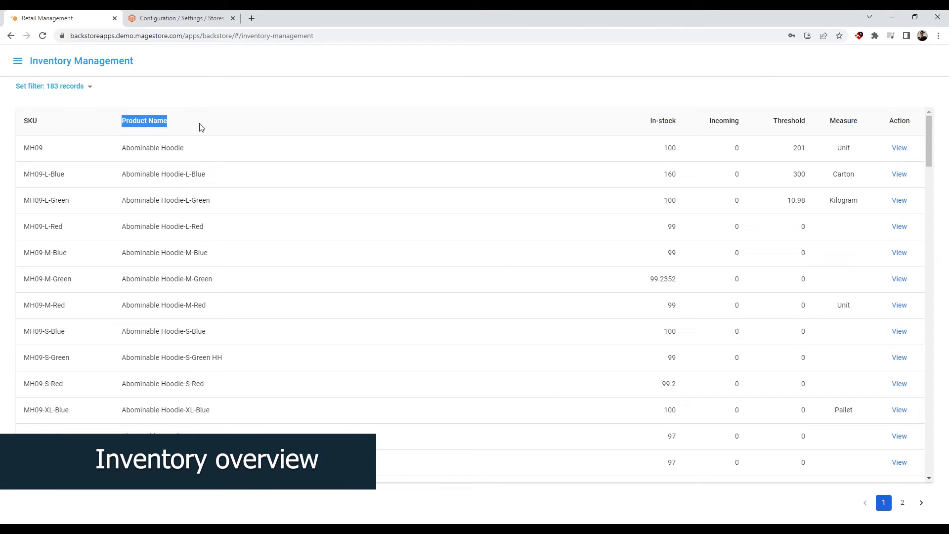
pyautogui.moveTo(691, 124); pyautogui.dragTo(648, 122)
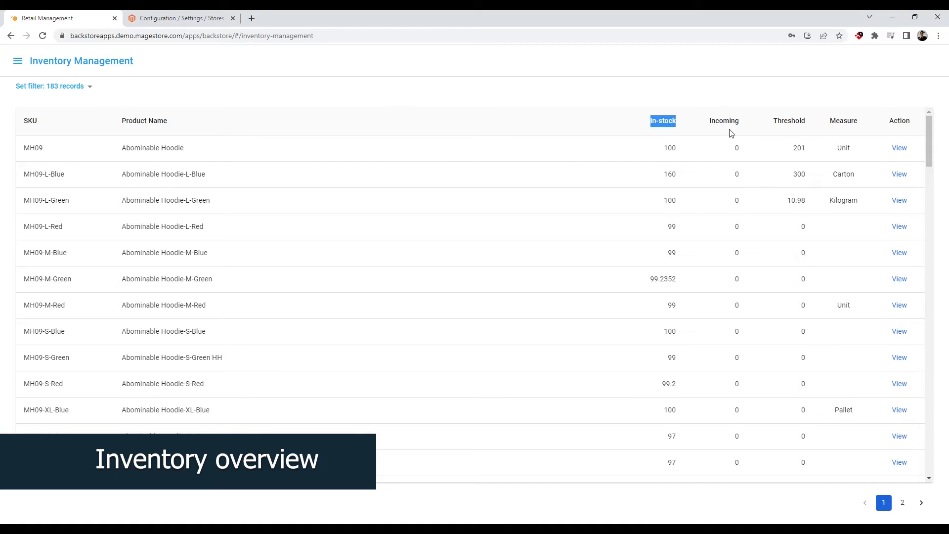
pyautogui.moveTo(743, 125); pyautogui.dragTo(709, 123)
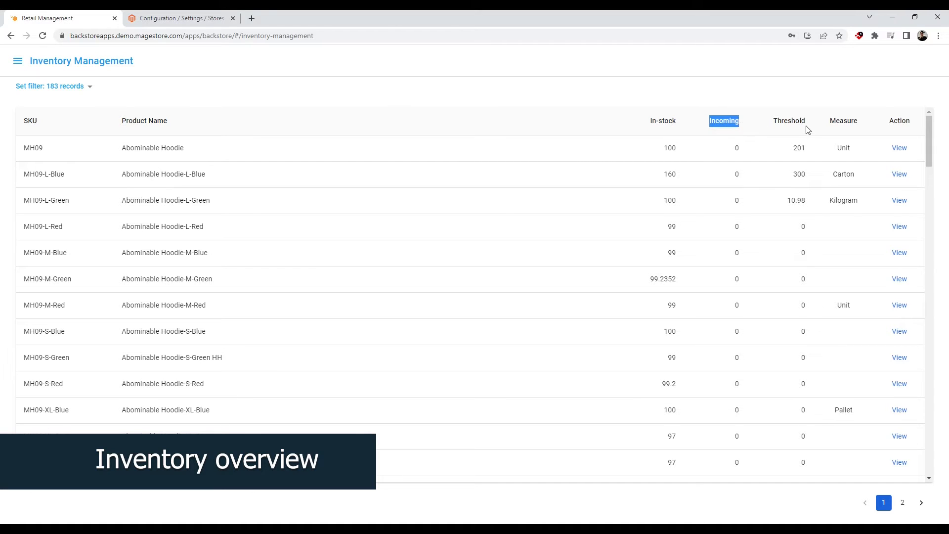
pyautogui.moveTo(809, 124); pyautogui.dragTo(808, 124)
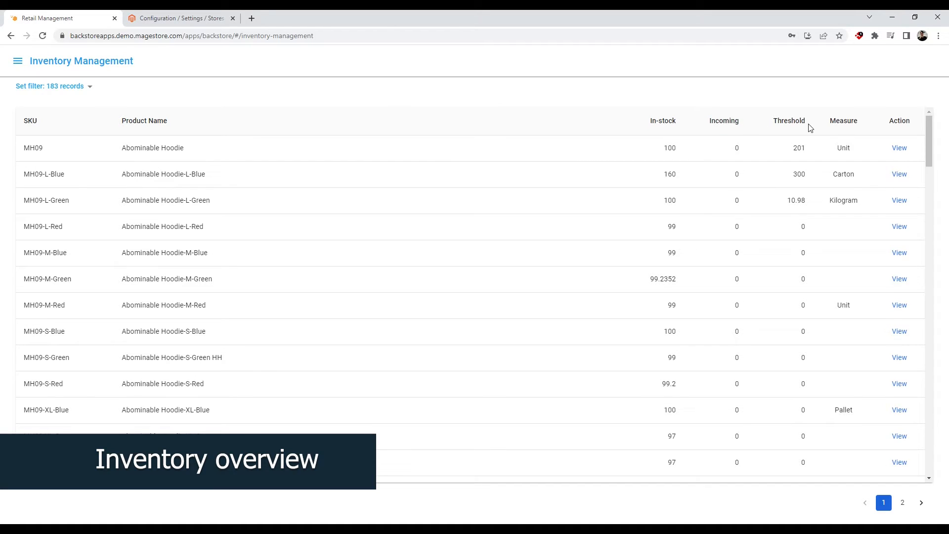
# View the details of product MH09, Abominable Hoodie, including its name, SKU and quantity on hand
pyautogui.click(903, 148)
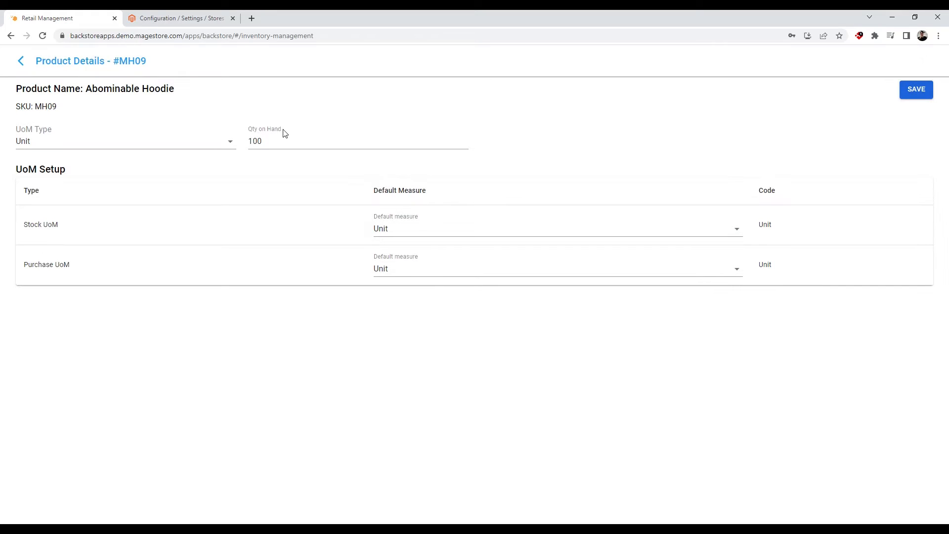
pyautogui.moveTo(299, 143); pyautogui.dragTo(246, 140)
pyautogui.moveTo(11, 94); pyautogui.dragTo(154, 119)
pyautogui.click(246, 128)
# Change the Abominable Hoodie's UoM type to Mass and set its Stock UoM default measure to Gram
pyautogui.click(68, 148)
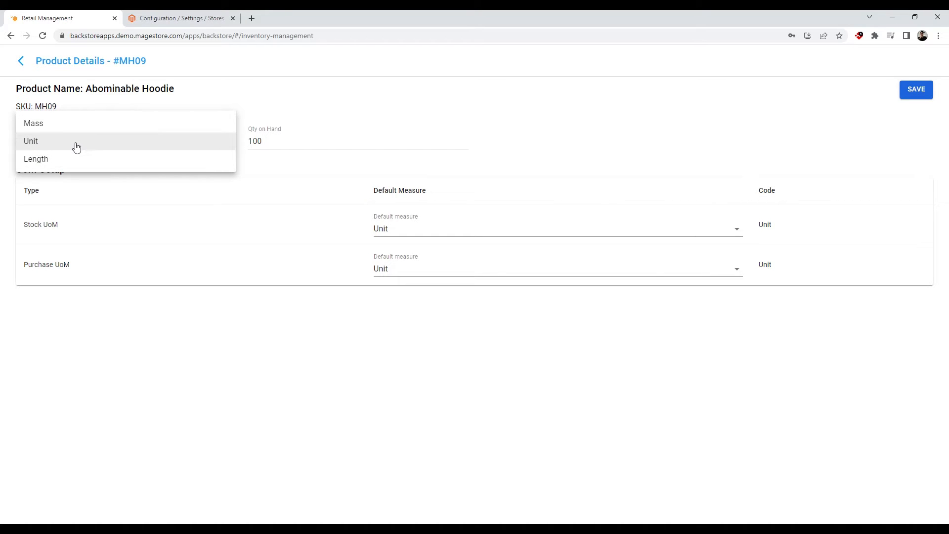
pyautogui.click(94, 126)
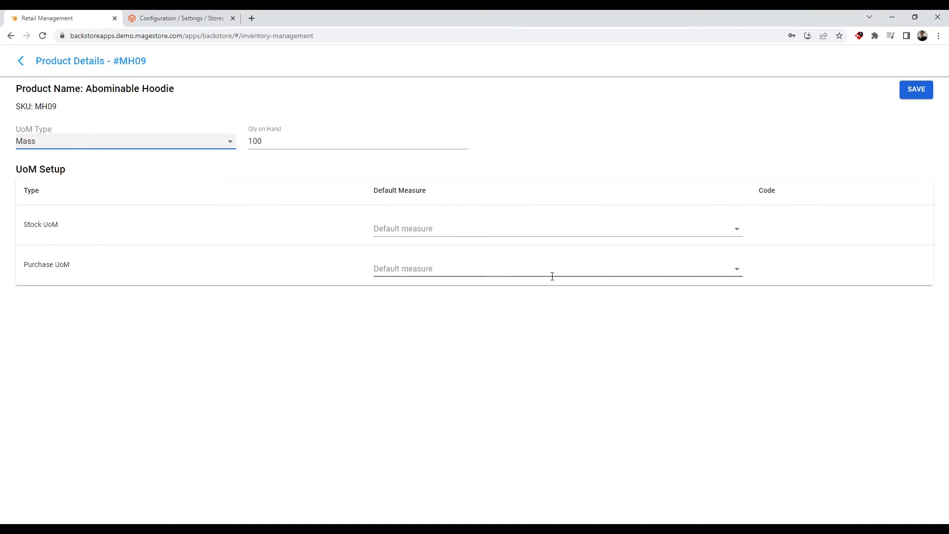
pyautogui.click(509, 233)
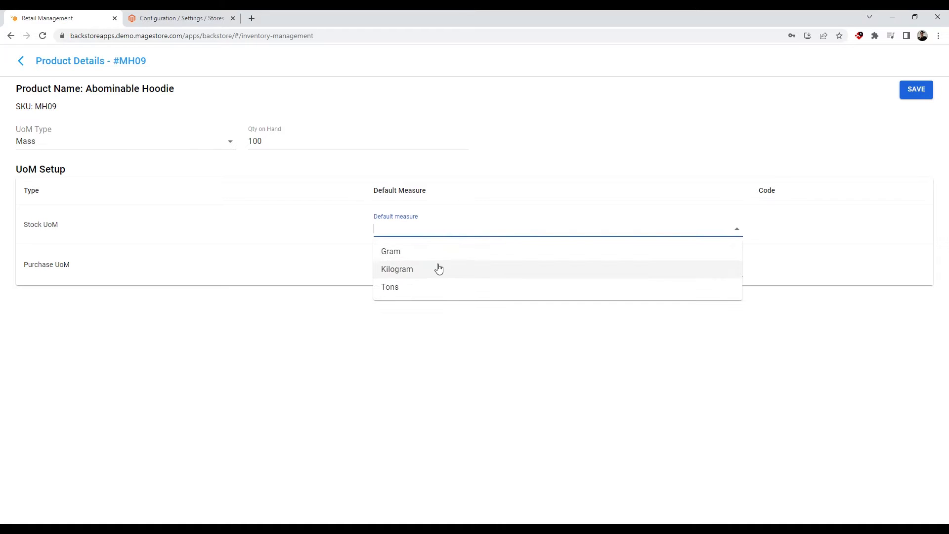
pyautogui.click(426, 256)
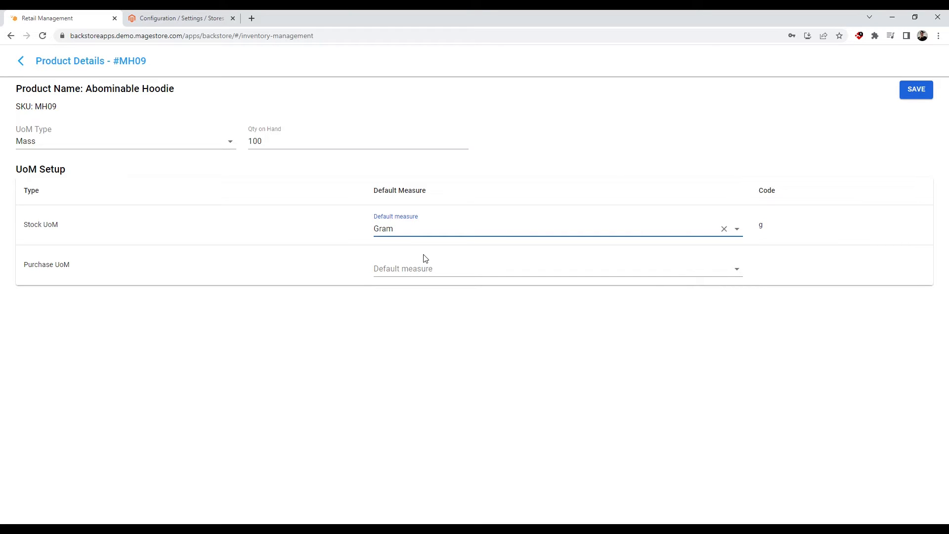
# Set the Abominable Hoodie's Purchase UoM default measure to Kilogram, save the product details, and return to the product list
pyautogui.click(426, 269)
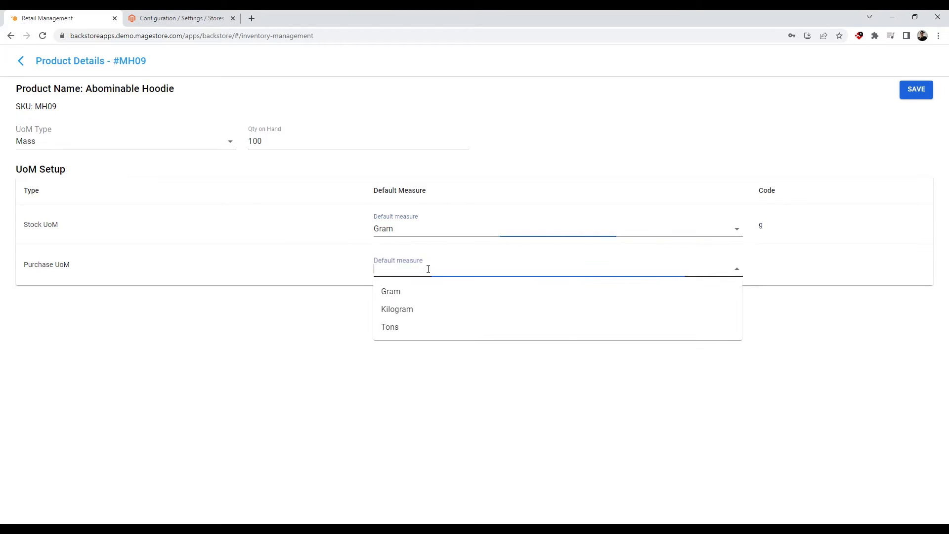
pyautogui.click(414, 305)
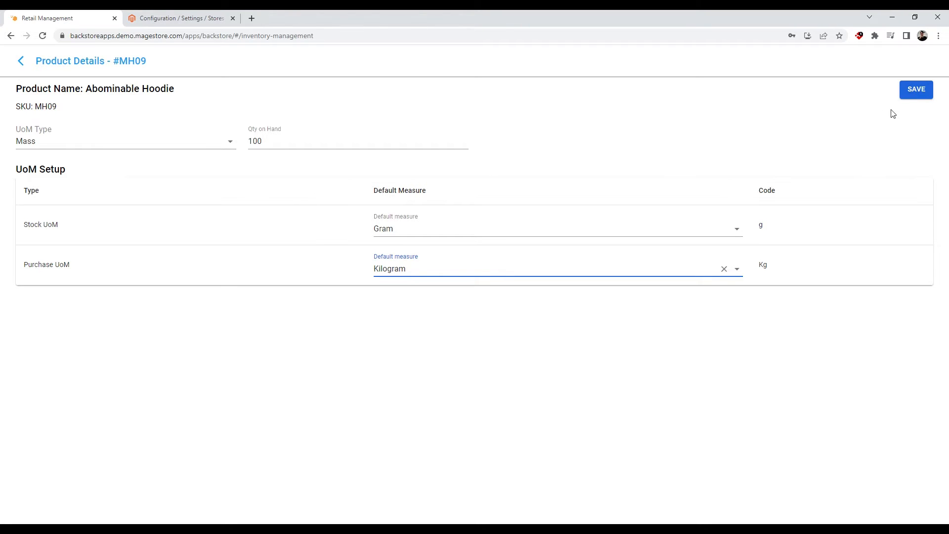
pyautogui.click(916, 90)
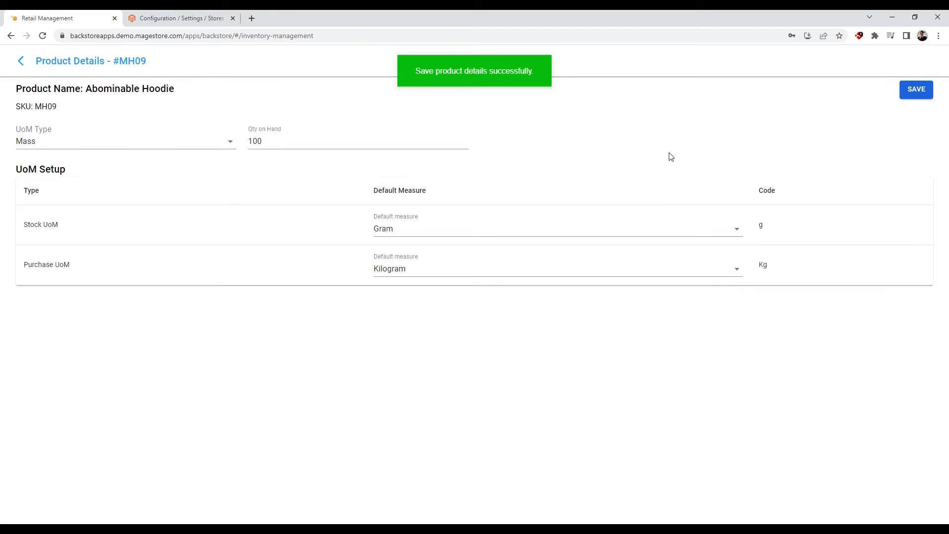
pyautogui.click(25, 64)
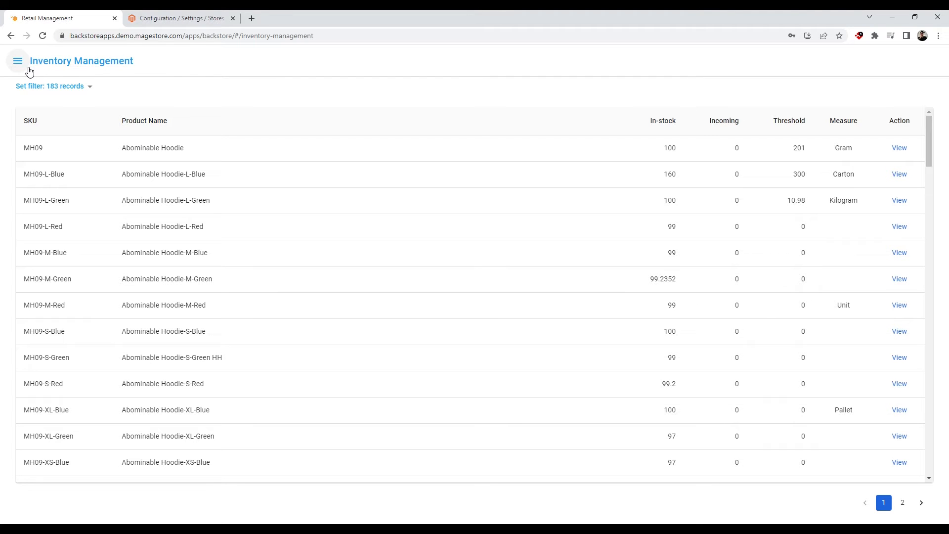
# Open the Inventory Count history from the Inventory section
pyautogui.click(19, 61)
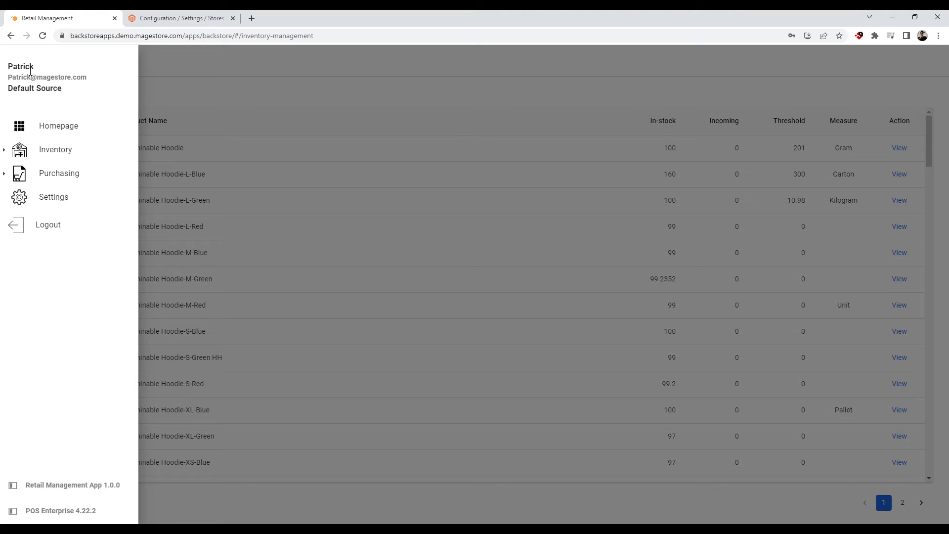
pyautogui.click(72, 149)
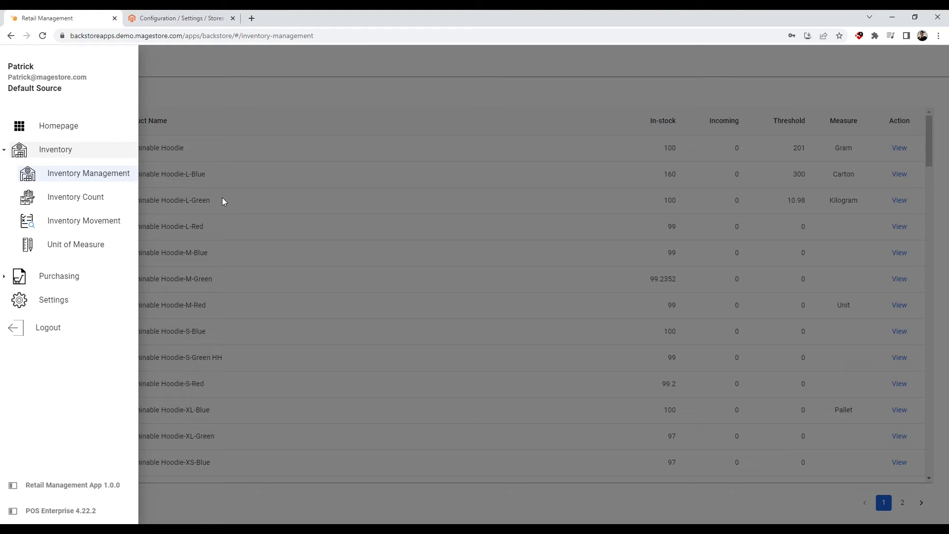
pyautogui.click(118, 203)
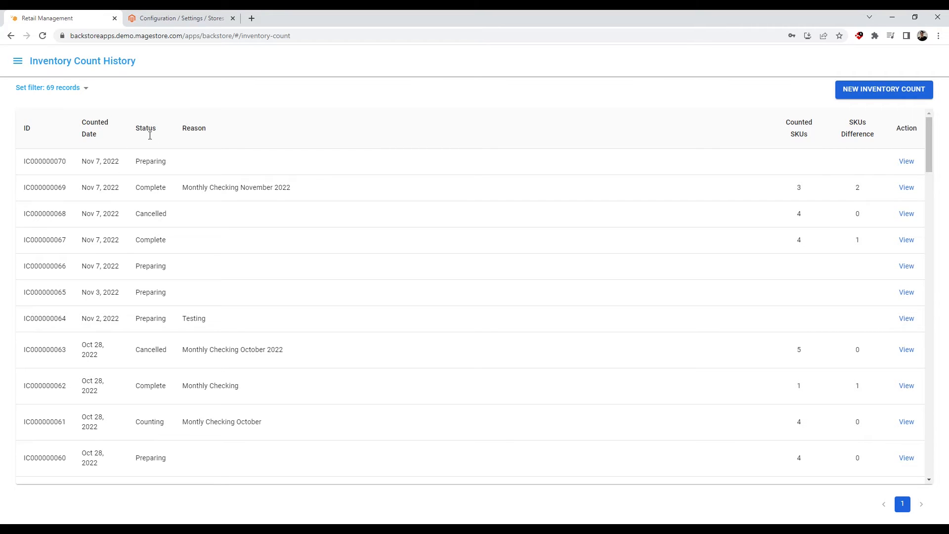
# Review the Reason, Counted SKUs, SKUs Difference and Action columns of the count history, plus its filter options, leaving the filter unset
pyautogui.tripleClick(197, 135)
pyautogui.tripleClick(793, 134)
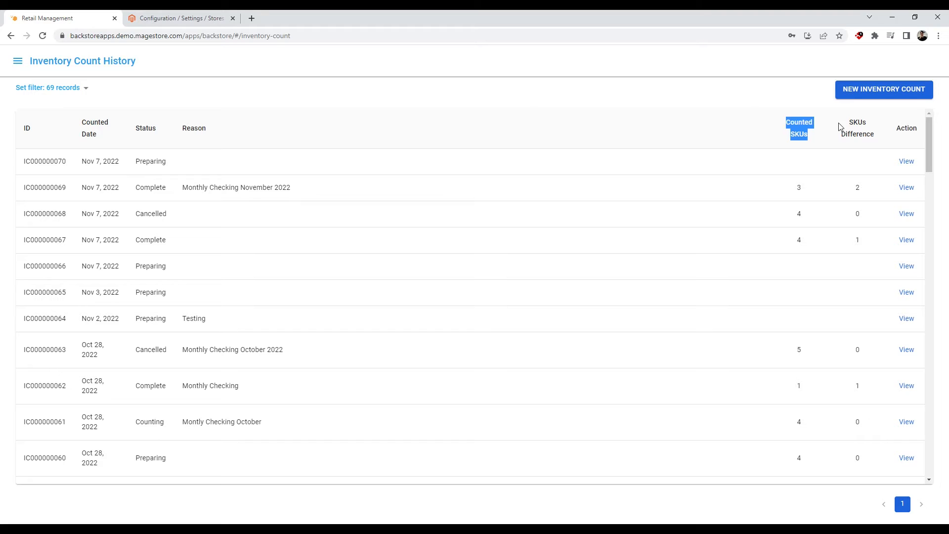
pyautogui.tripleClick(876, 138)
pyautogui.tripleClick(897, 130)
pyautogui.click(74, 90)
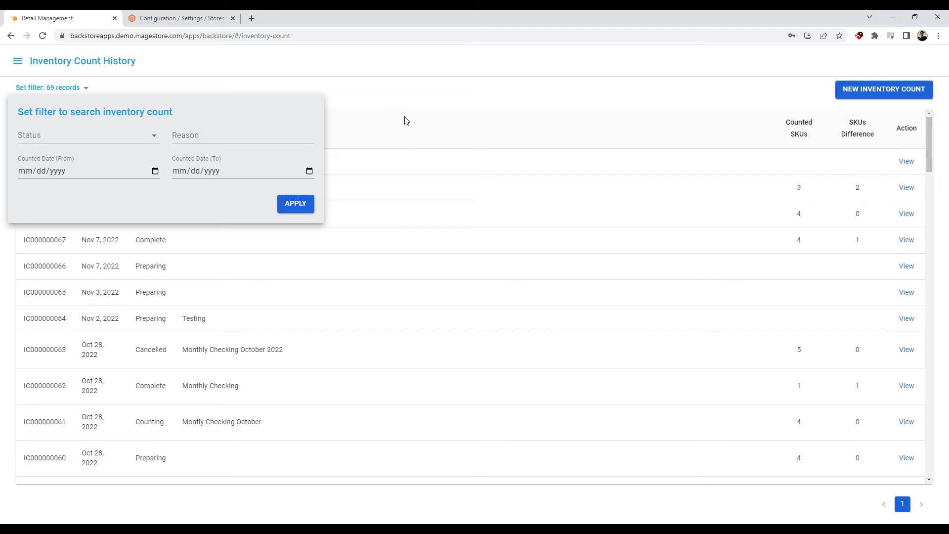
pyautogui.click(405, 121)
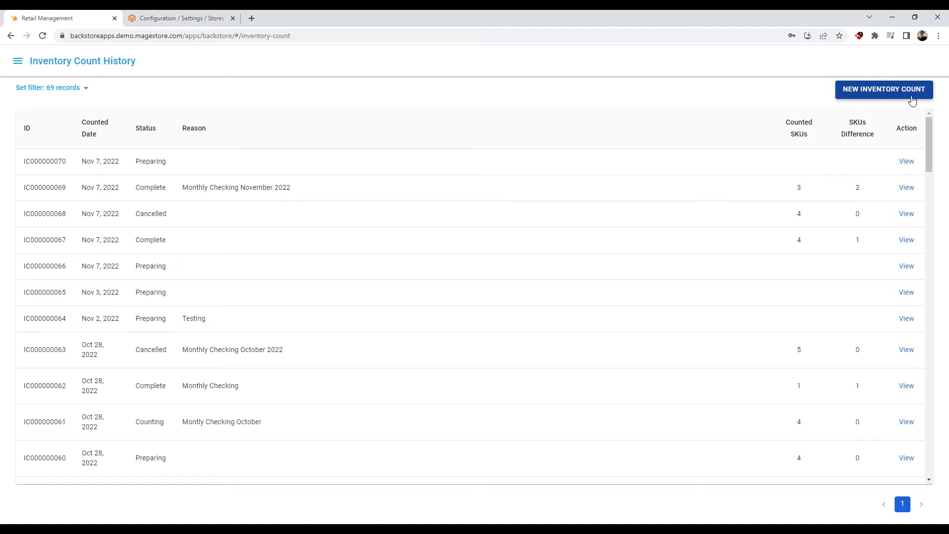
# Create a new inventory count with the counting reason "Yearly Checking 2022"
pyautogui.click(912, 98)
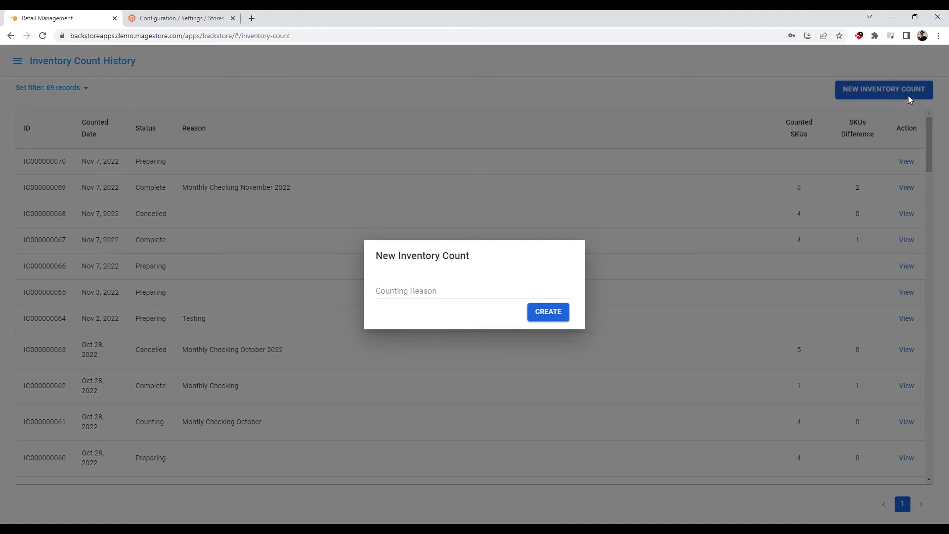
pyautogui.click(542, 291)
pyautogui.write('Yearly Checking 2022')
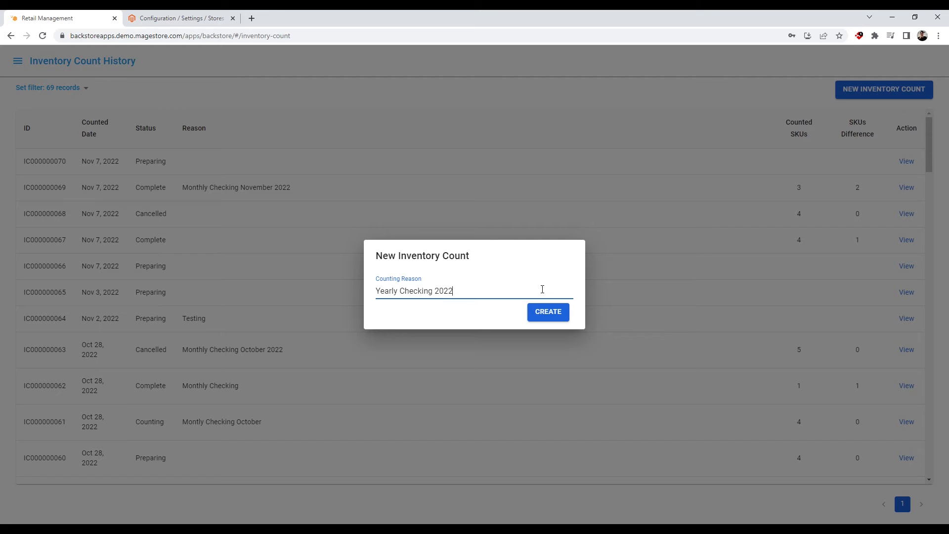
pyautogui.click(555, 312)
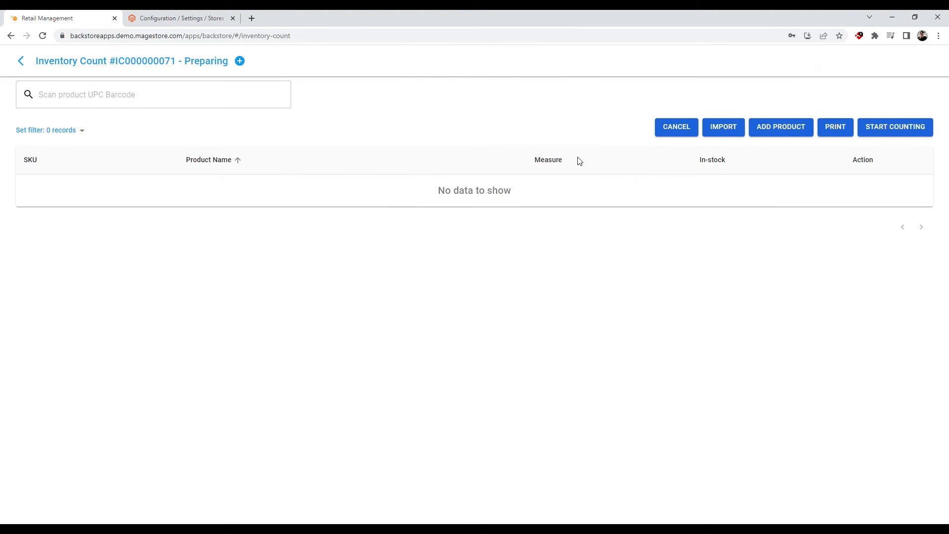
# Add the products MH09, MH09-L-Blue, MH09-L-Green and MH09-L-Red to the new inventory count
pyautogui.click(93, 99)
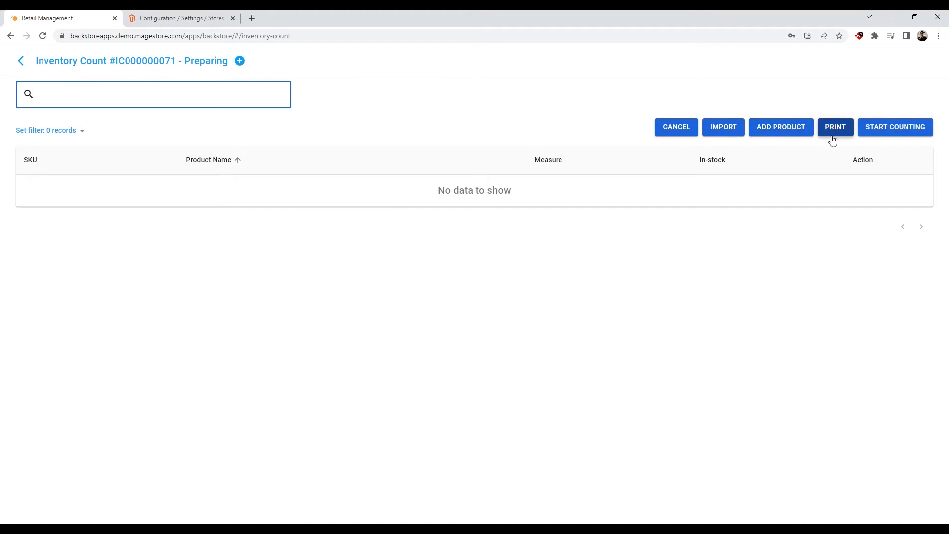
pyautogui.click(772, 129)
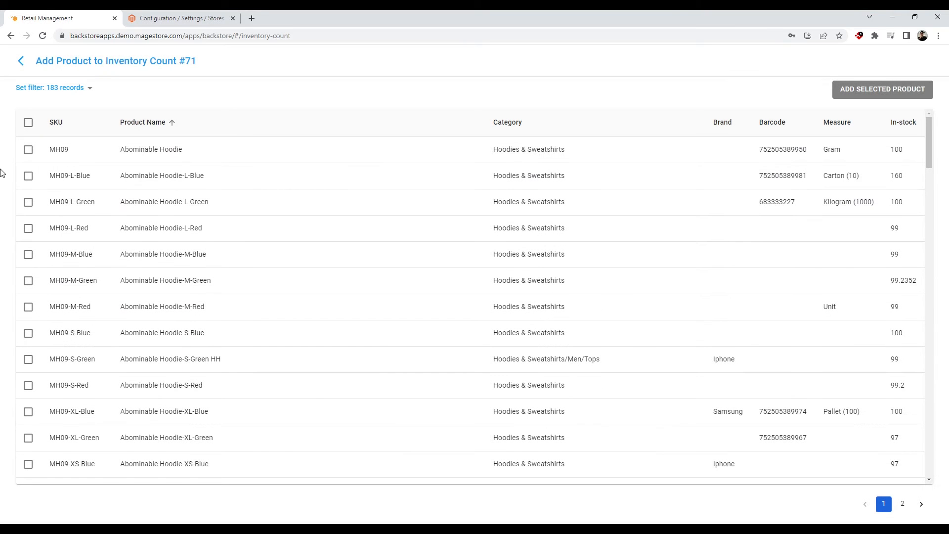
pyautogui.click(28, 149)
pyautogui.click(29, 175)
pyautogui.click(28, 201)
pyautogui.click(28, 228)
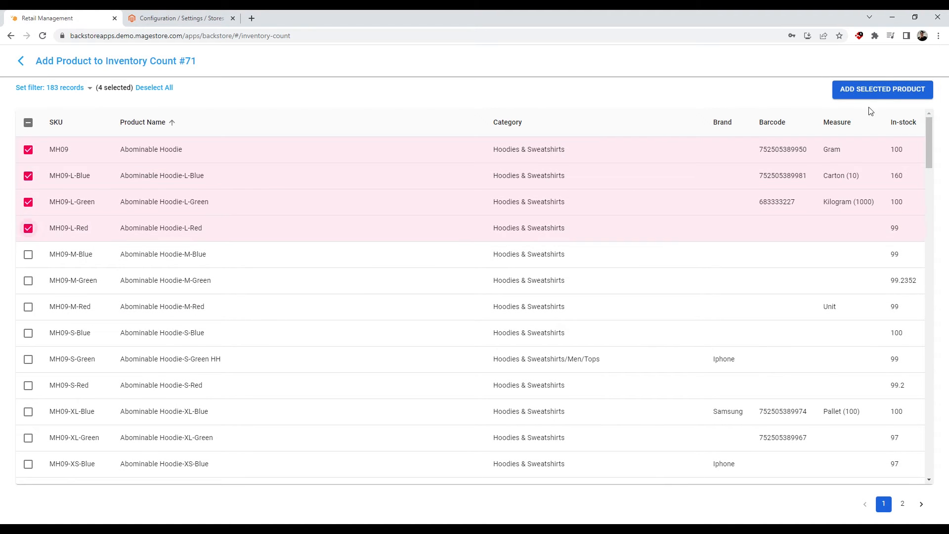
pyautogui.click(917, 98)
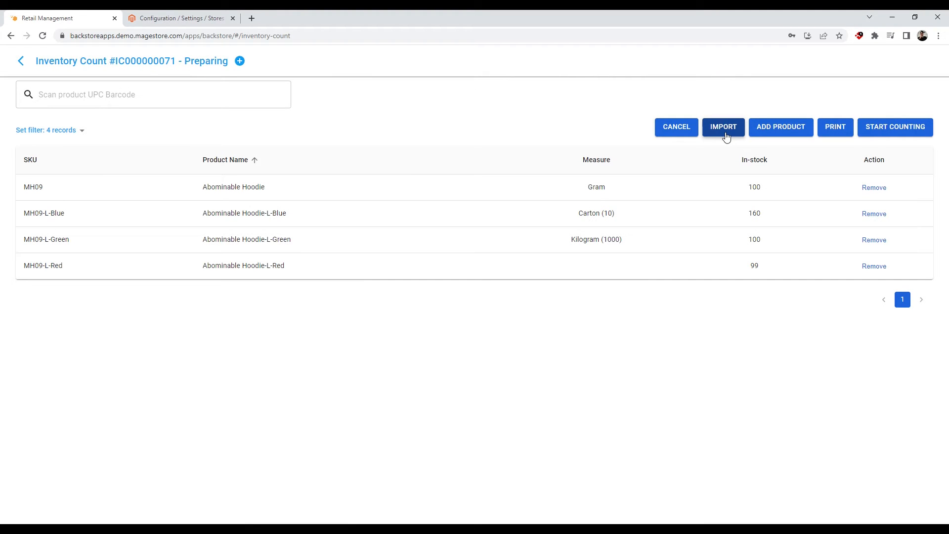
# Look at the CSV import form for the inventory count and dismiss it without importing
pyautogui.click(724, 134)
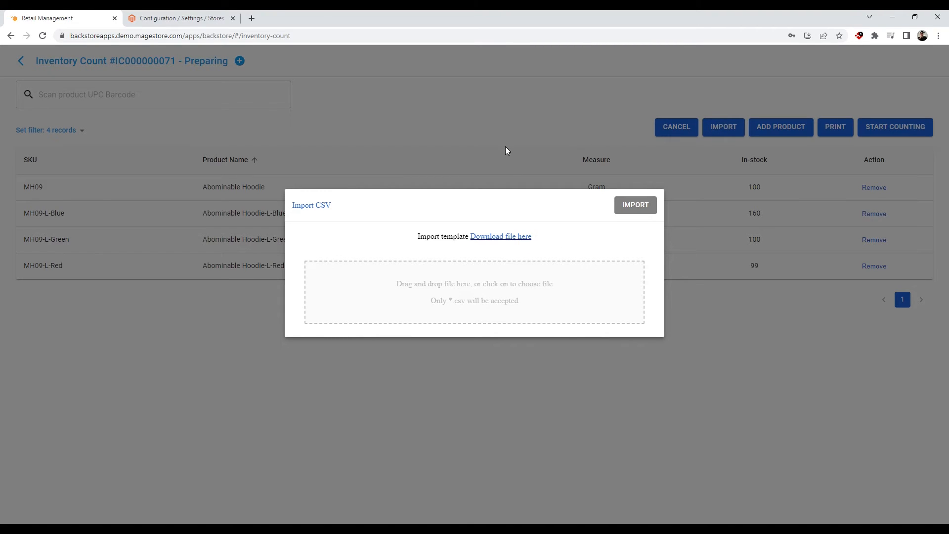
pyautogui.click(524, 141)
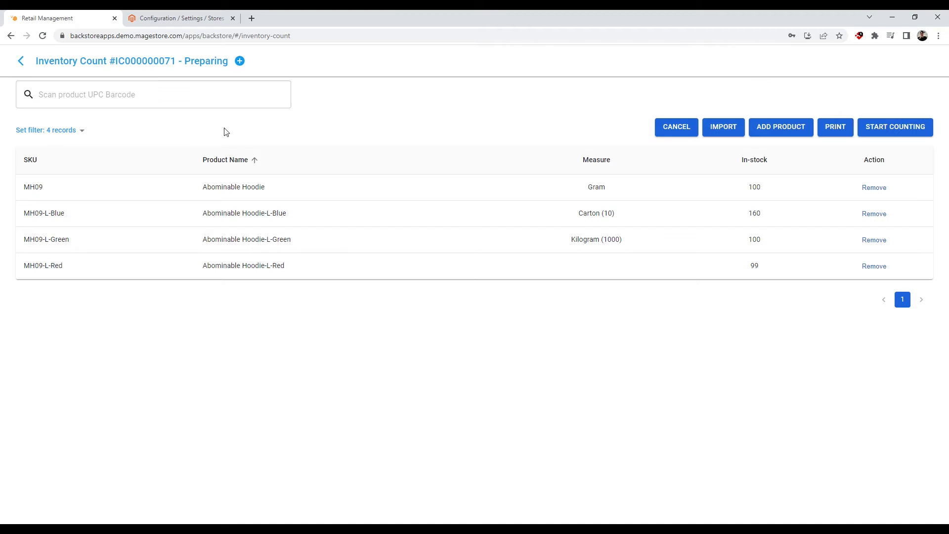
pyautogui.click(205, 97)
pyautogui.click(198, 13)
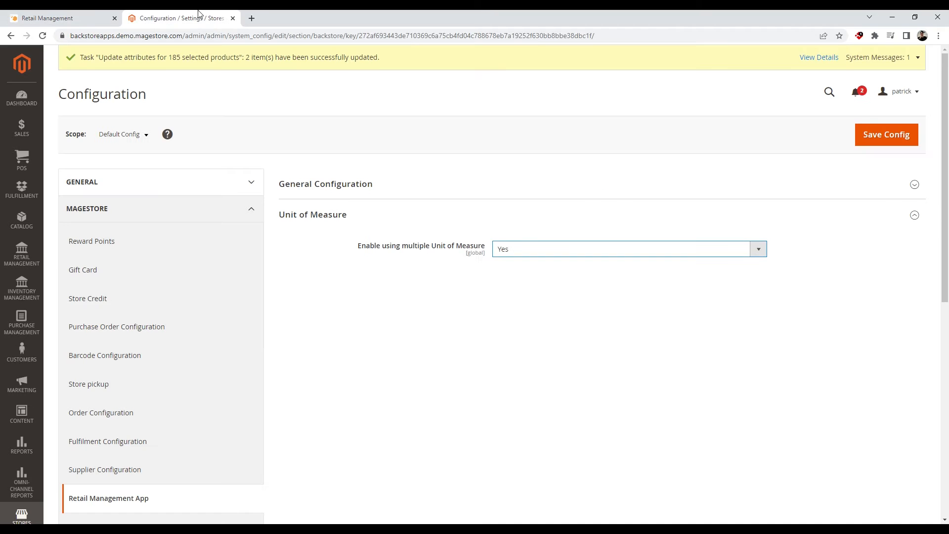
pyautogui.click(37, 226)
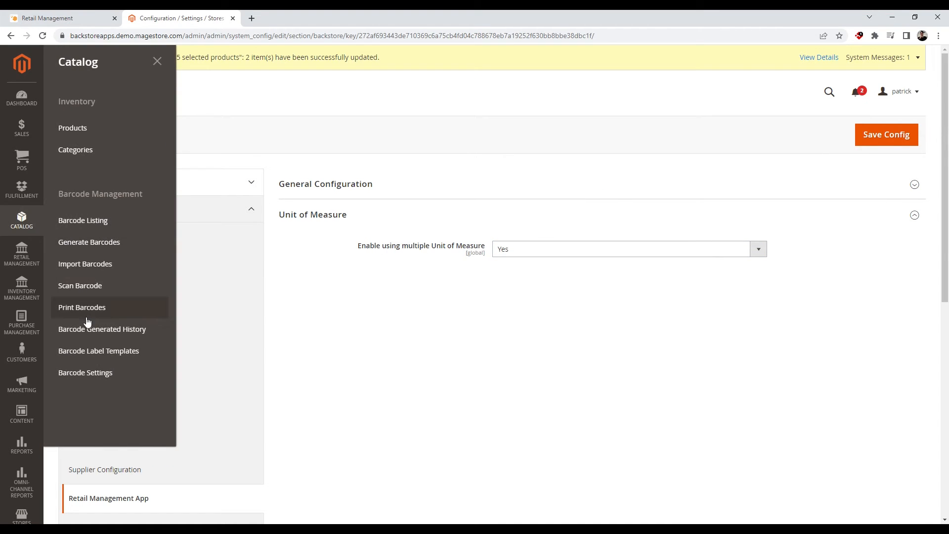
pyautogui.click(101, 225)
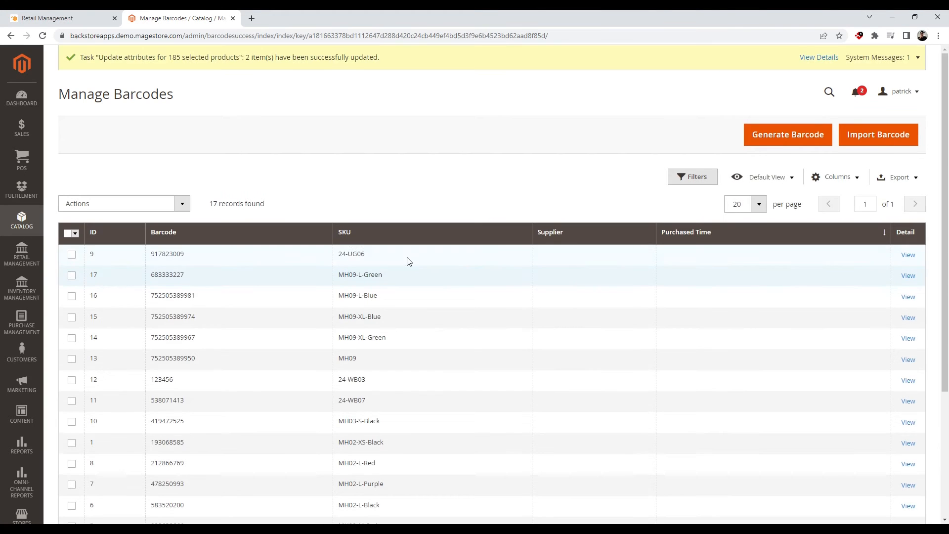
pyautogui.scroll(-3, 395, 257)
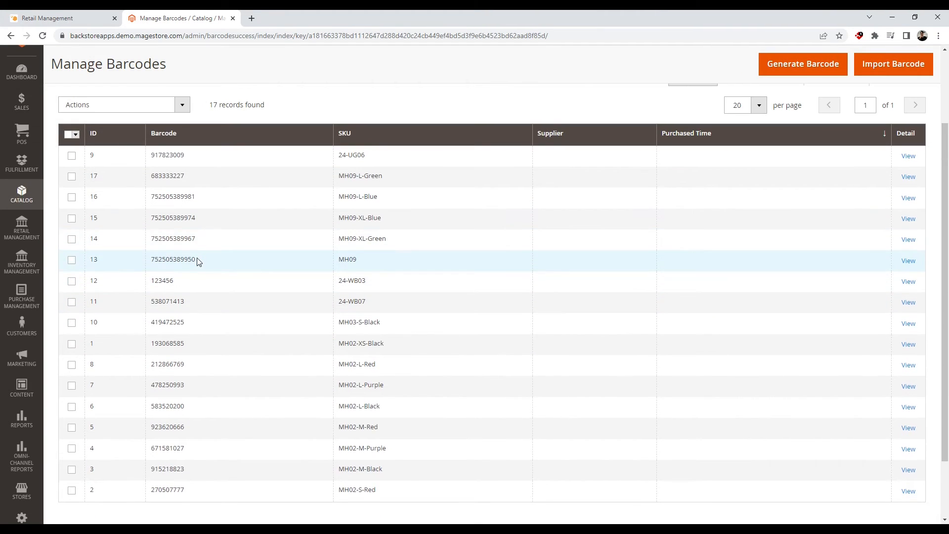
pyautogui.doubleClick(197, 261)
pyautogui.hotkey('ctrl', 'a')
pyautogui.hotkey('ctrl', 'c')
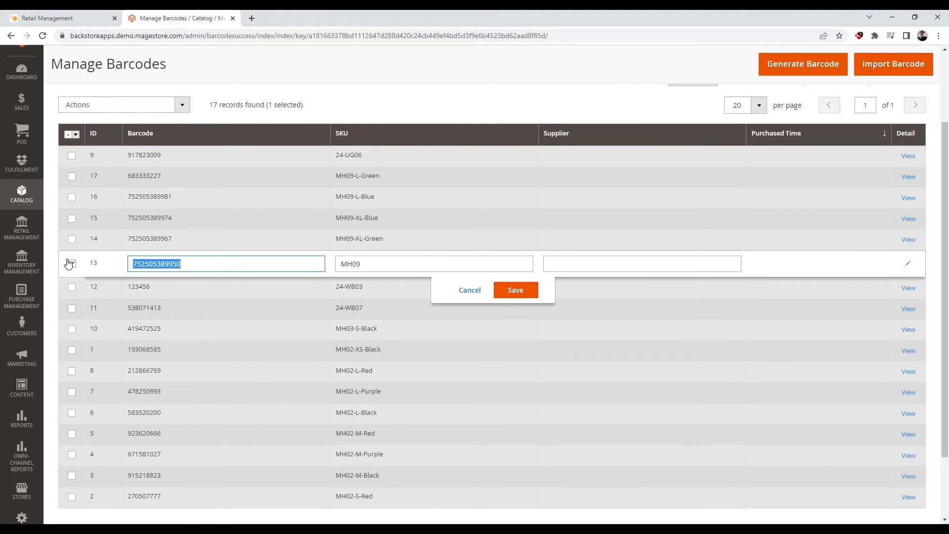
pyautogui.click(94, 15)
pyautogui.hotkey('ctrl', 'v')
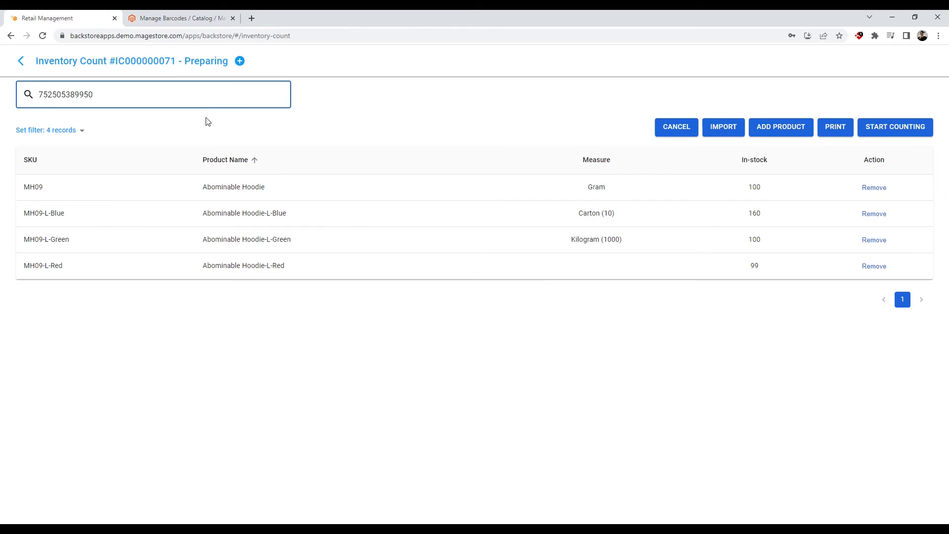
pyautogui.press('Return')
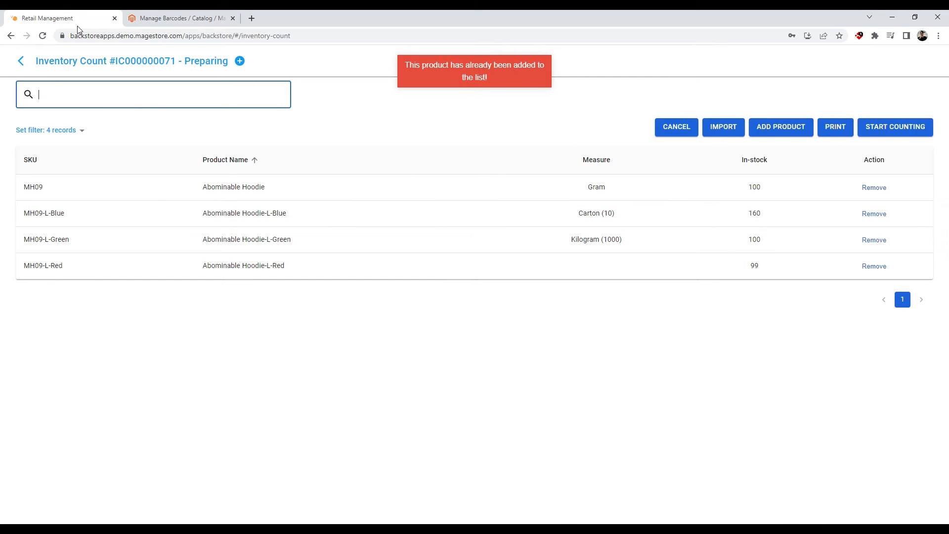
pyautogui.click(876, 190)
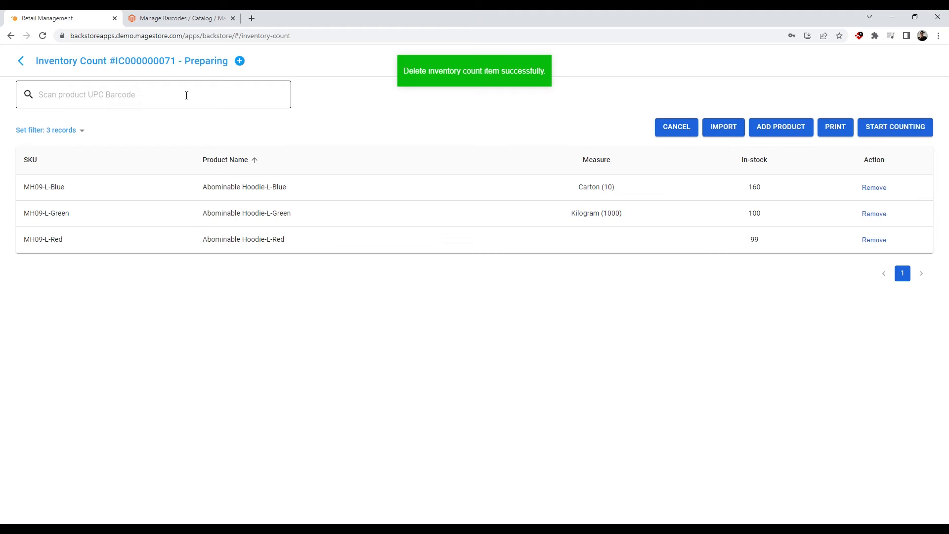
pyautogui.click(186, 95)
pyautogui.hotkey('ctrl', 'v')
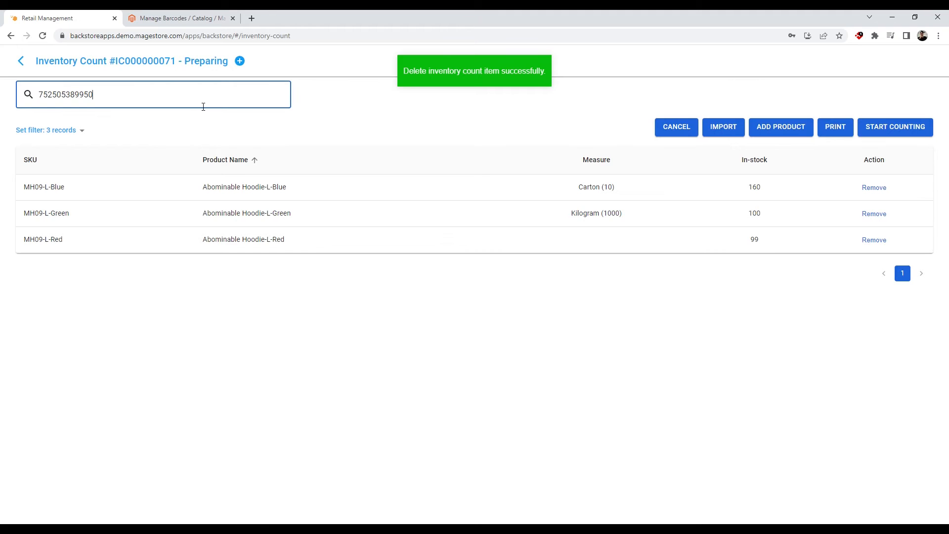
pyautogui.press('Return')
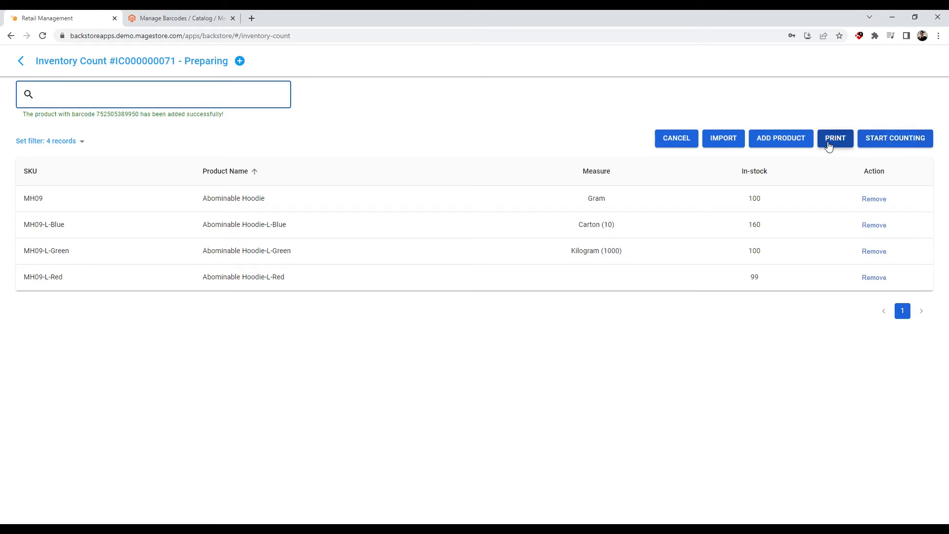
# Print the inventory count to a PDF, view the downloaded file, and close it
pyautogui.click(826, 144)
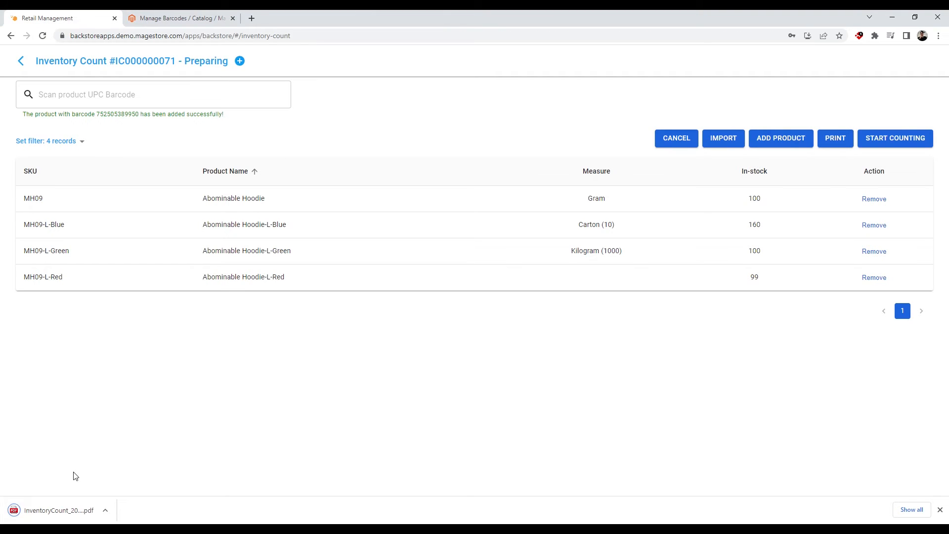
pyautogui.click(67, 509)
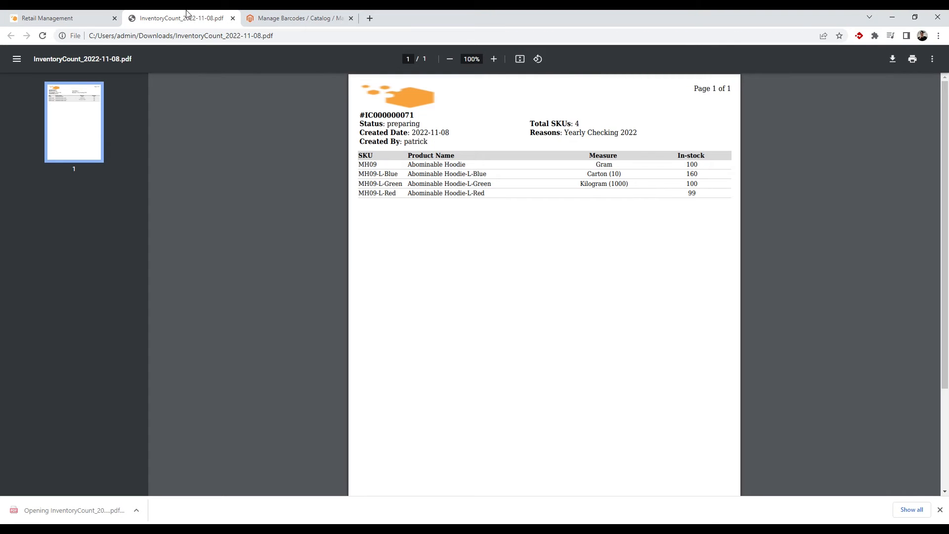
pyautogui.middleClick(186, 14)
pyautogui.click(888, 148)
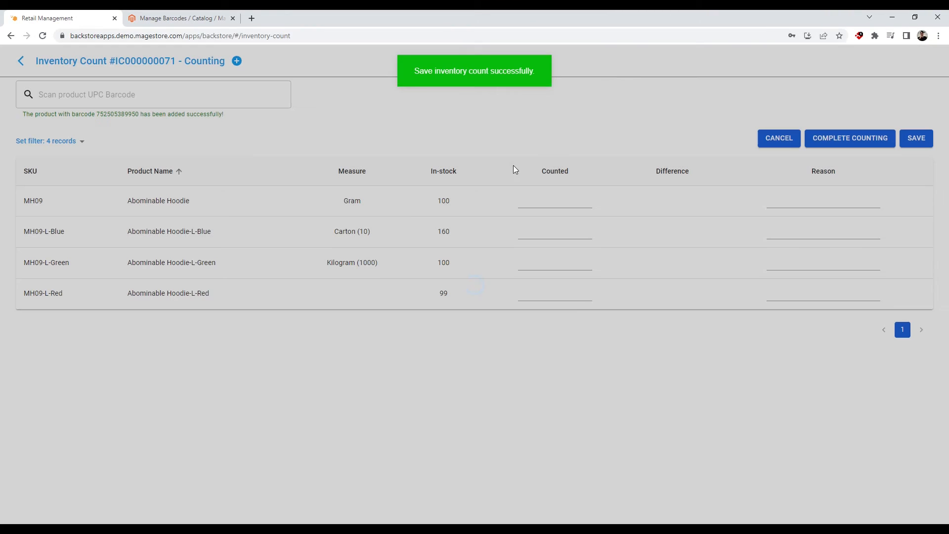
pyautogui.click(167, 97)
pyautogui.hotkey('ctrl', 'v')
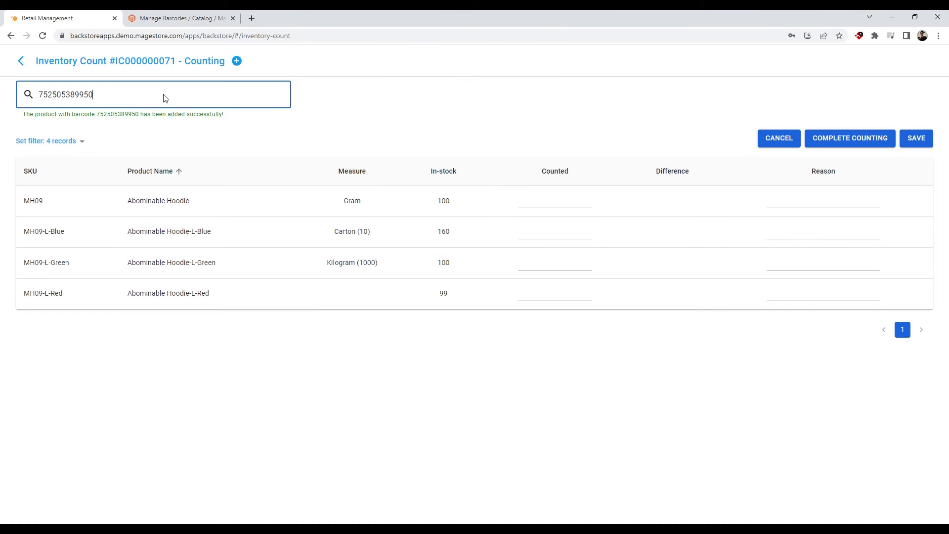
pyautogui.press('Return')
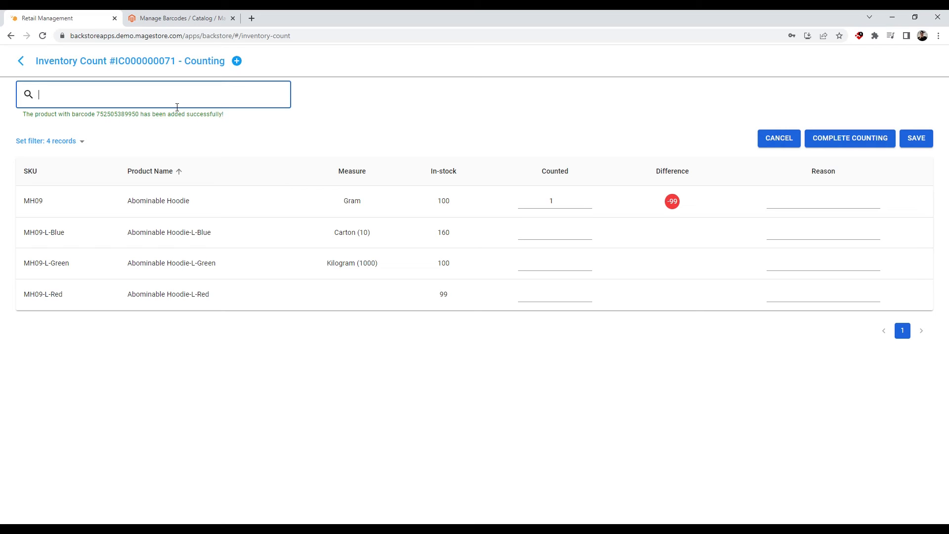
pyautogui.hotkey('ctrl', 'v')
pyautogui.press('Return')
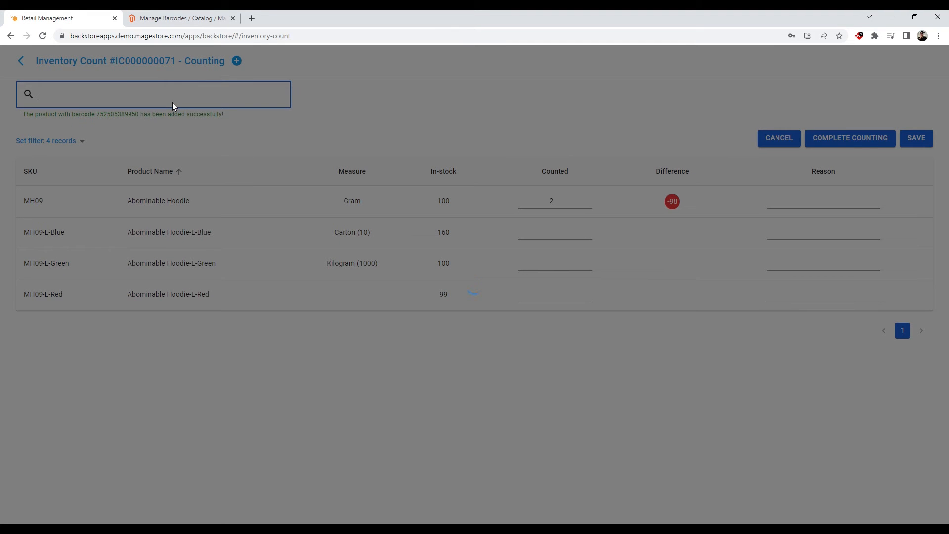
pyautogui.hotkey('ctrl', 'v')
pyautogui.press('Return')
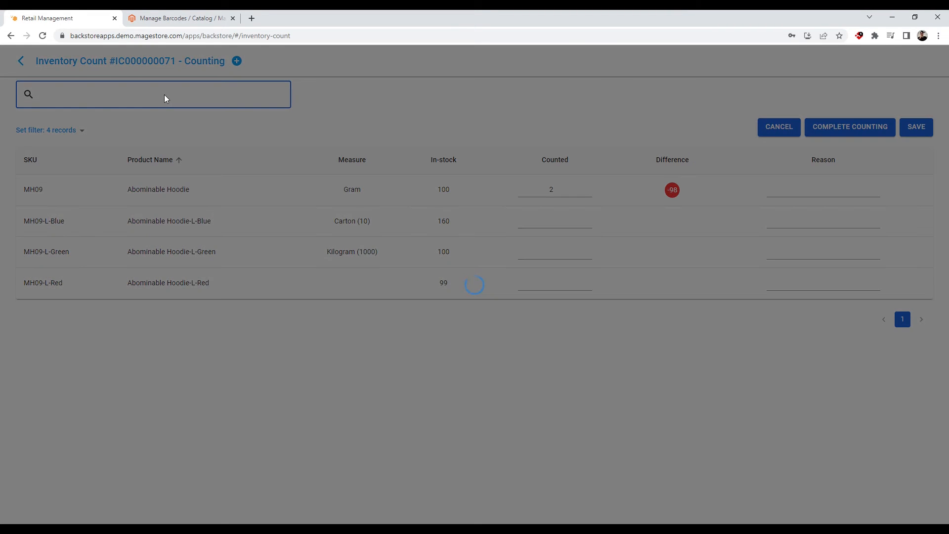
pyautogui.hotkey('ctrl', 'v')
pyautogui.press('Return')
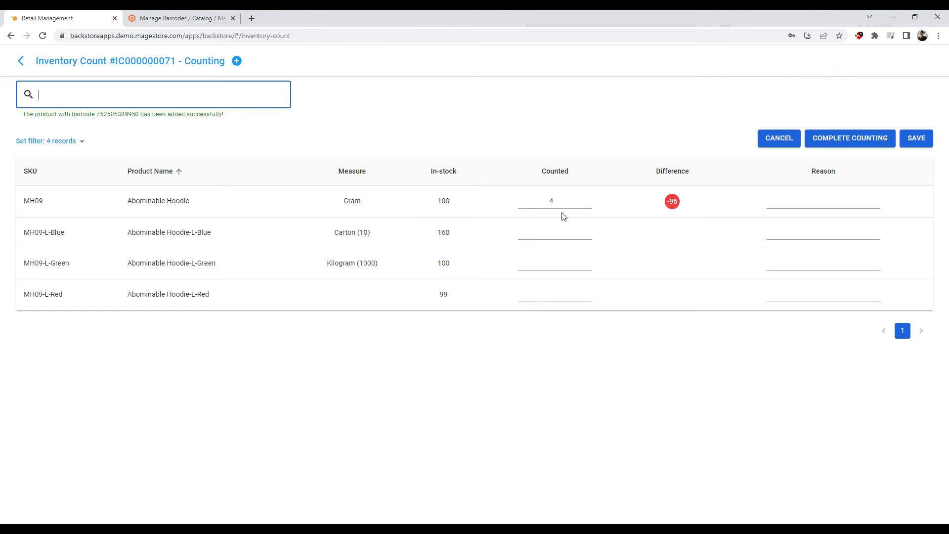
# Enter counted quantities of 160 for MH09-L-Blue and 99 for MH09-L-Green
pyautogui.click(564, 237)
pyautogui.write('160')
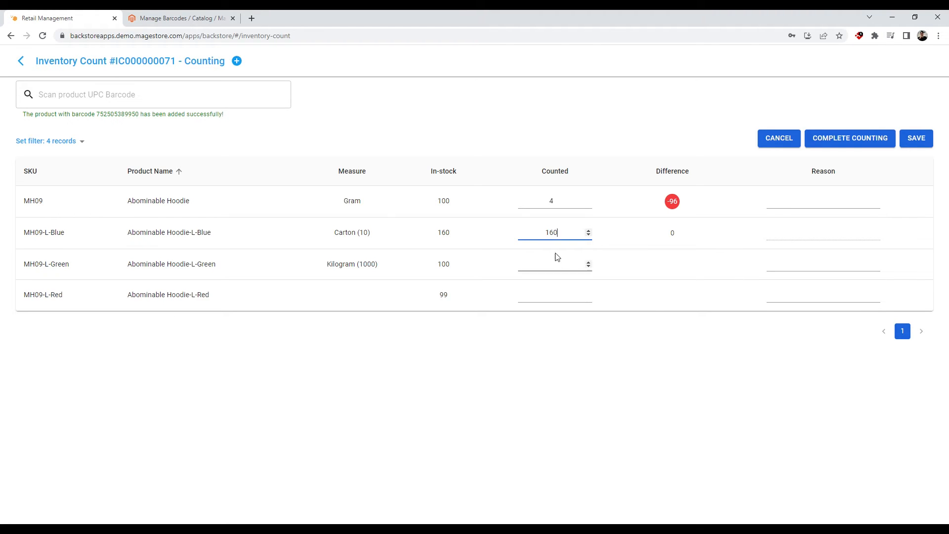
pyautogui.click(545, 270)
pyautogui.write('99')
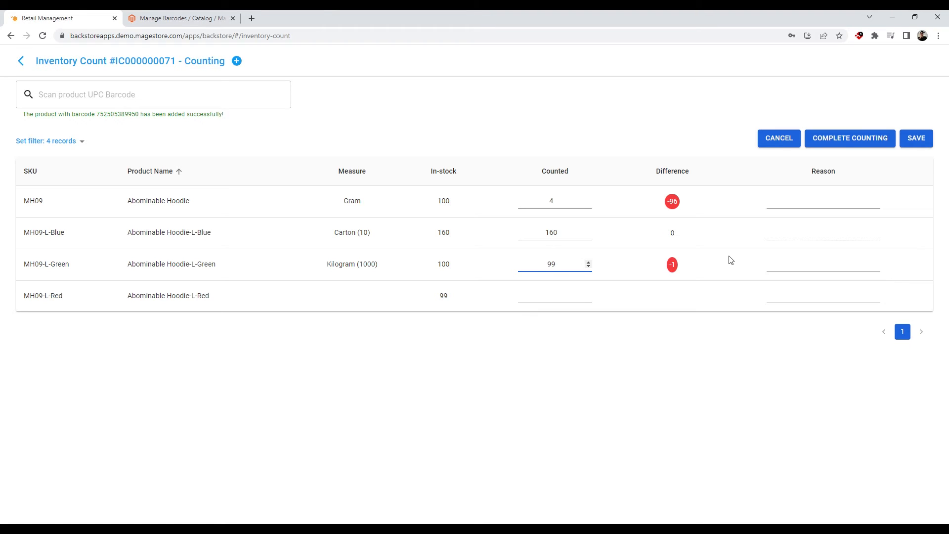
# Enter "Lost during transportation" as the reason for the MH09-L-Green difference
pyautogui.click(804, 265)
pyautogui.write('Lót ')
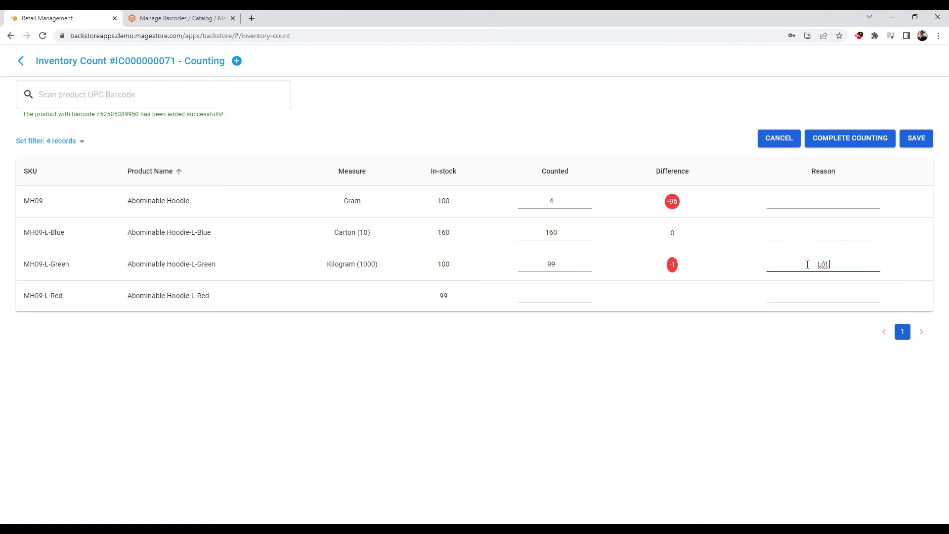
pyautogui.write('during transportation')
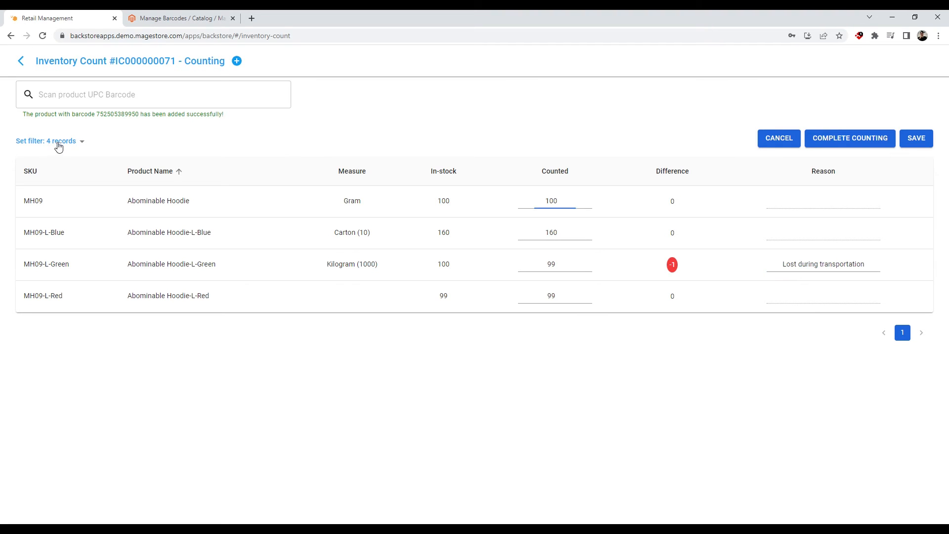
# Set the counted quantity of MH09 Abominable Hoodie to 101 and save the inventory count
pyautogui.click(59, 142)
pyautogui.click(84, 224)
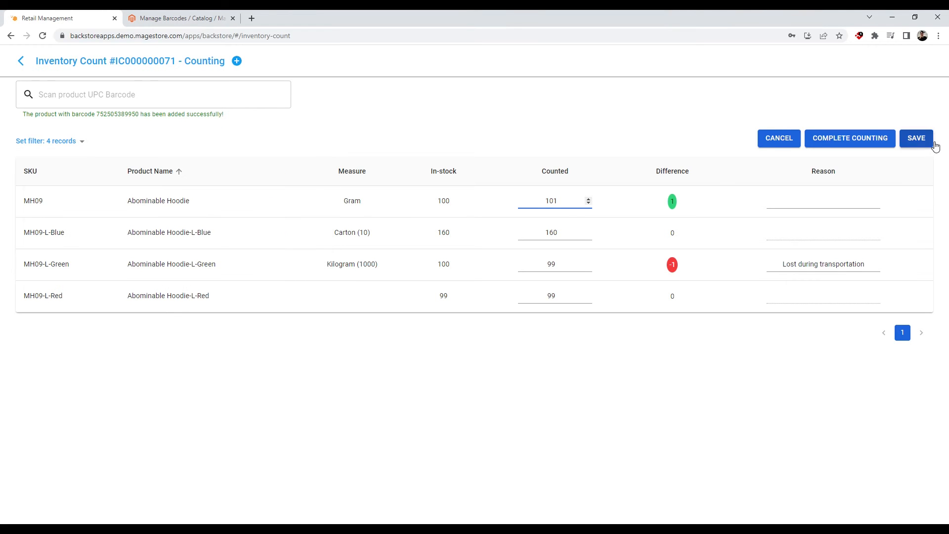
pyautogui.click(932, 145)
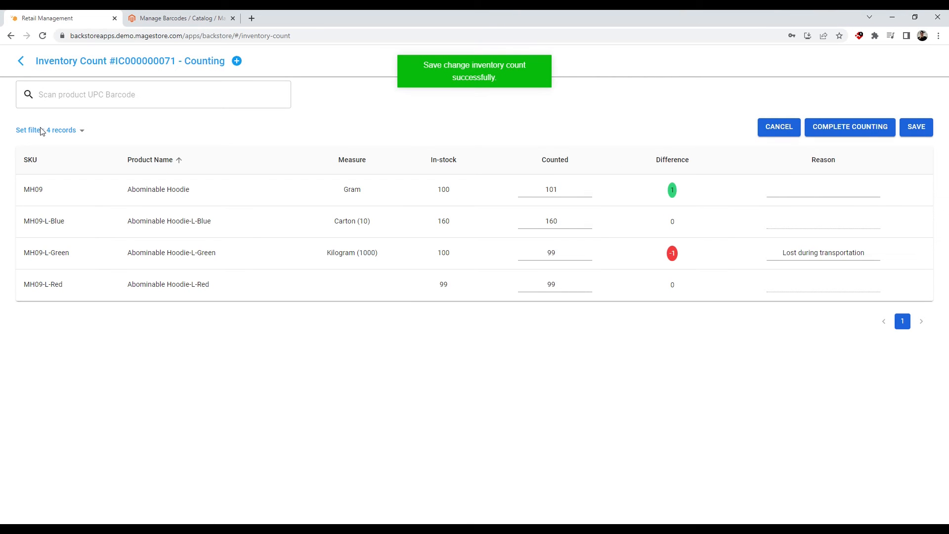
# Filter the inventory count items by the difference type No Difference
pyautogui.click(42, 131)
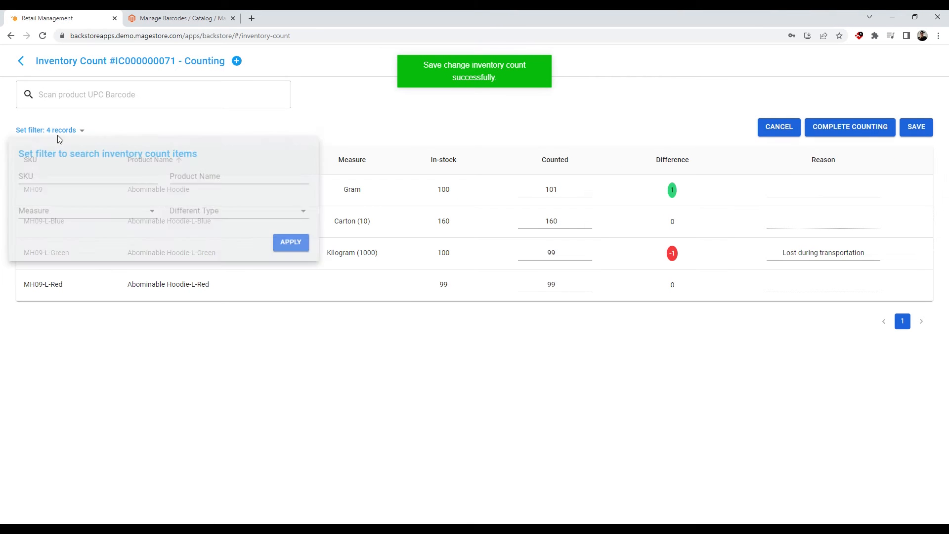
pyautogui.click(256, 218)
pyautogui.click(257, 220)
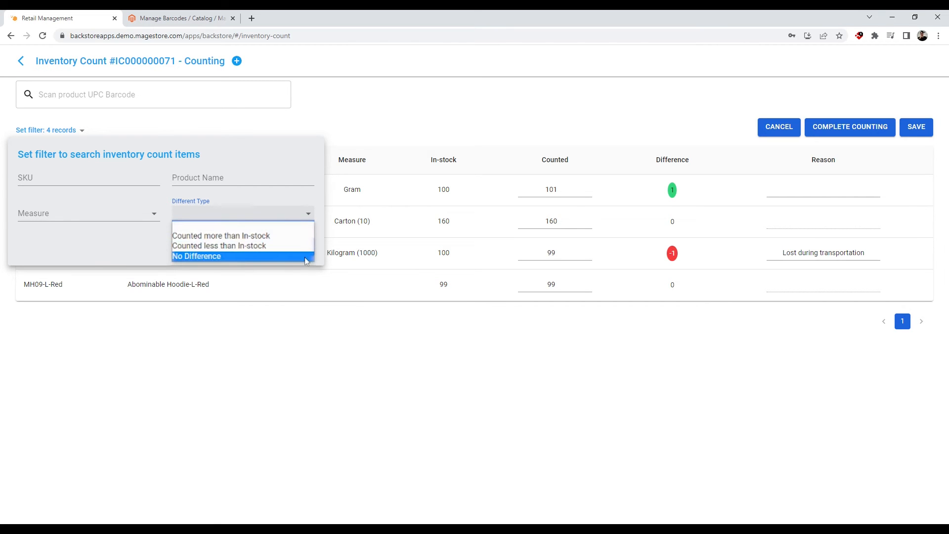
pyautogui.click(305, 256)
pyautogui.click(294, 246)
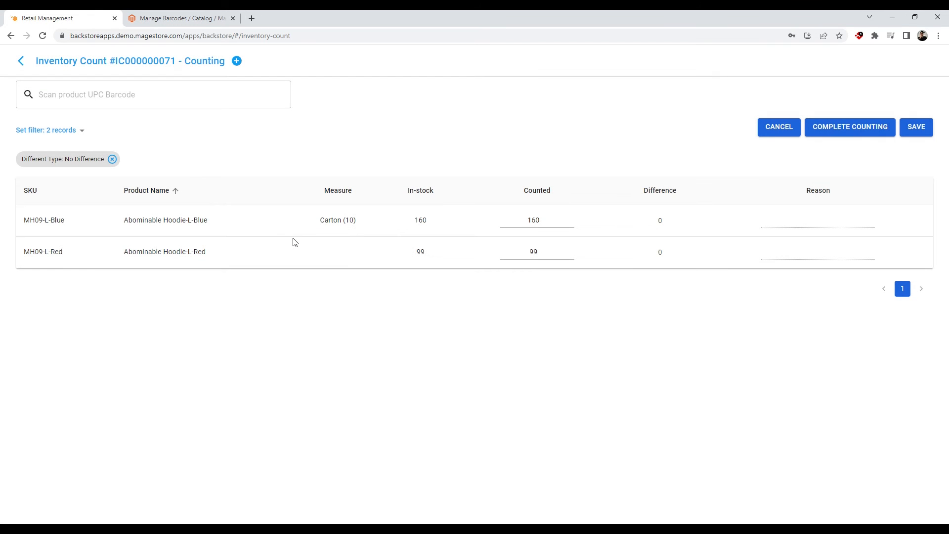
# Clear the No Difference filter and filter the items by Counted more than In-stock
pyautogui.click(113, 158)
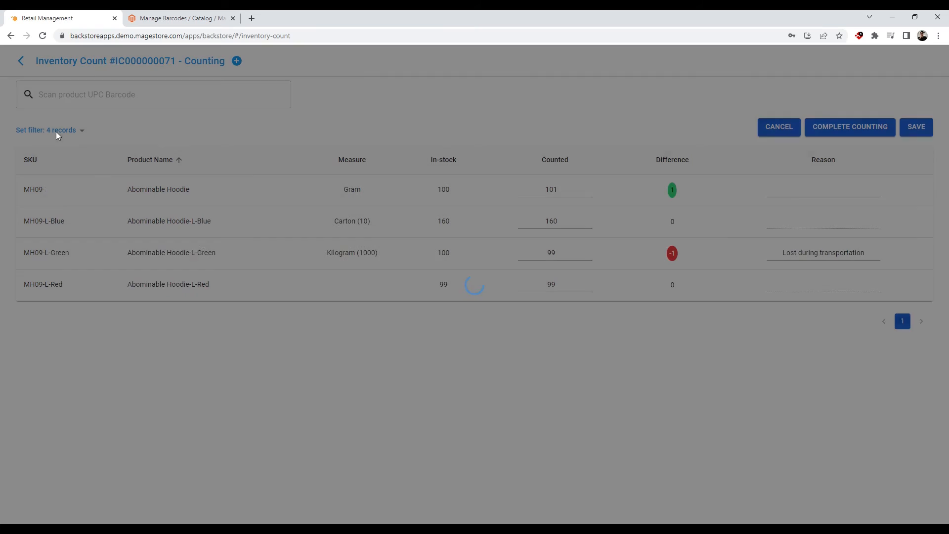
pyautogui.click(57, 131)
pyautogui.click(300, 216)
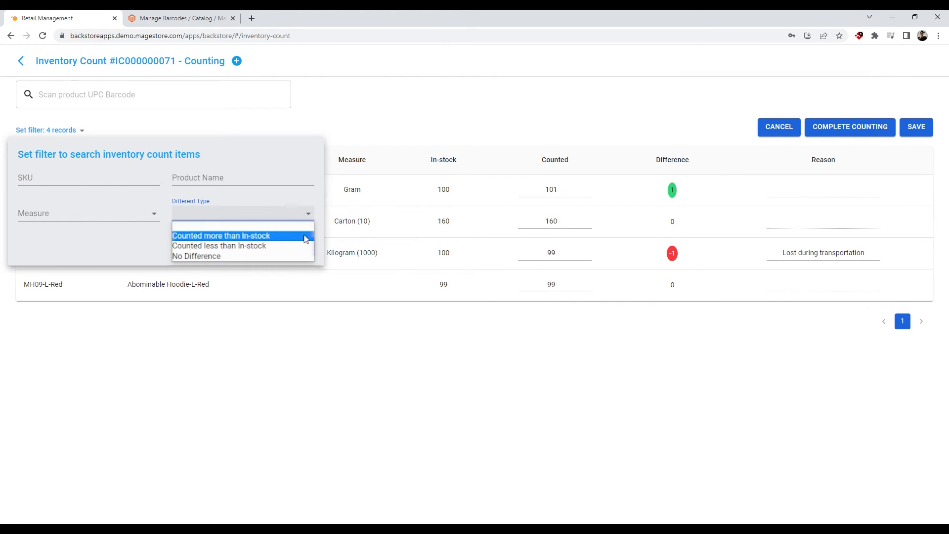
pyautogui.click(305, 238)
pyautogui.click(296, 246)
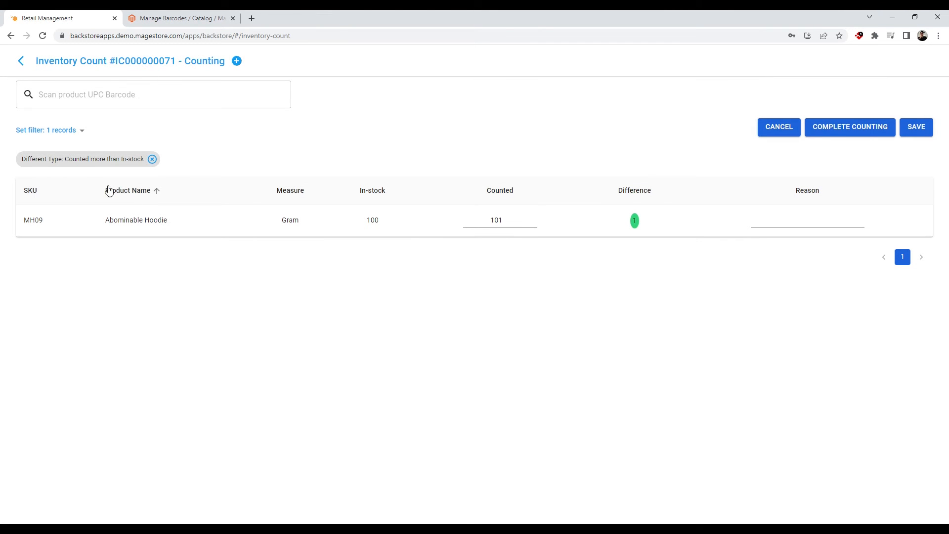
# Change the difference type filter to Counted less than In-stock and apply it
pyautogui.click(58, 130)
pyautogui.click(217, 244)
pyautogui.click(299, 278)
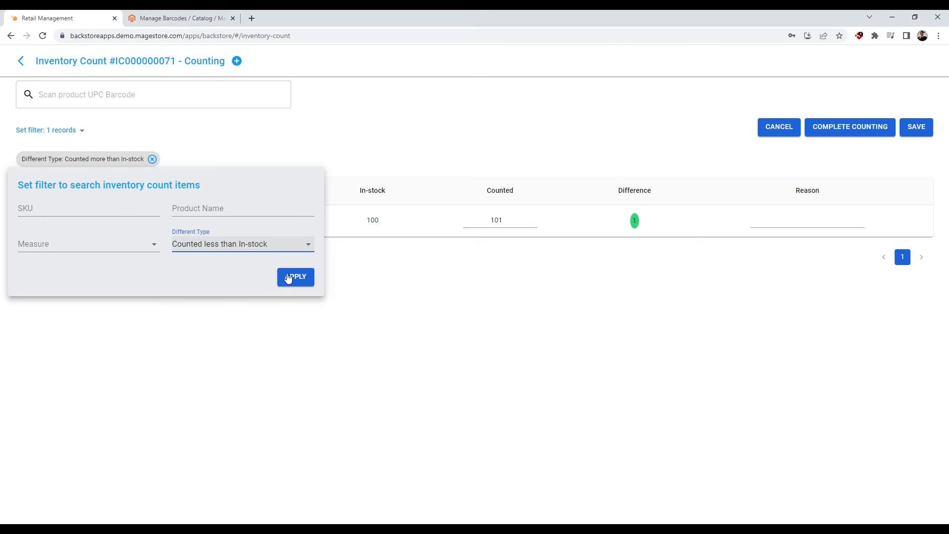
pyautogui.click(288, 277)
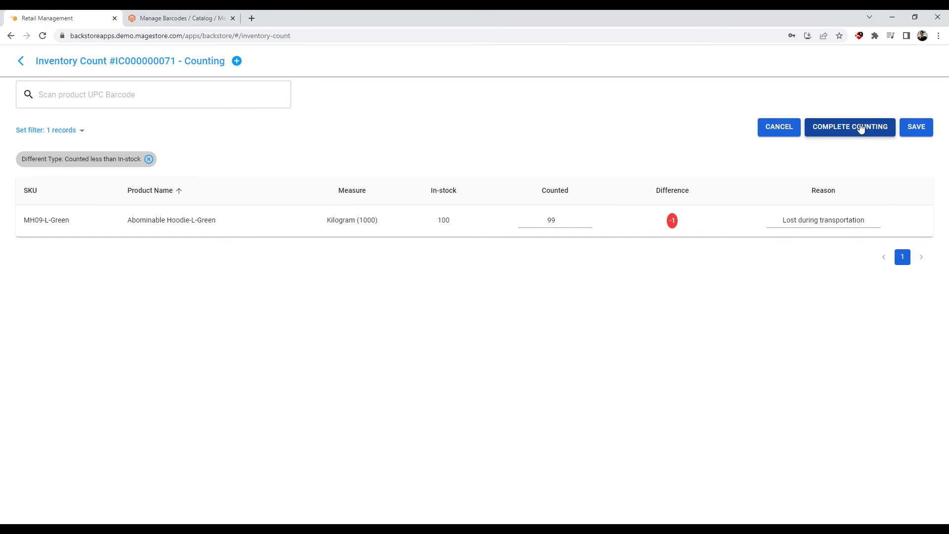
# Complete counting and export the inventory count as a CSV file
pyautogui.click(861, 128)
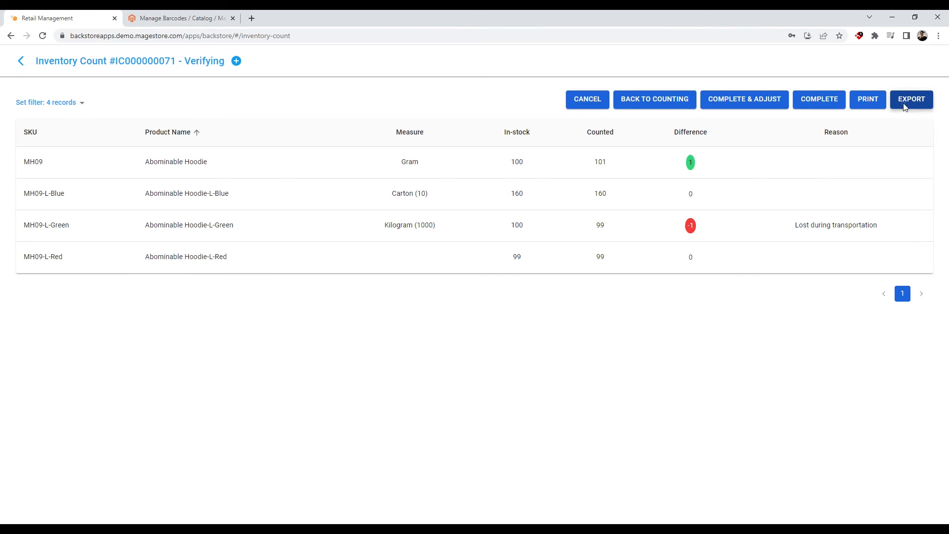
pyautogui.click(908, 103)
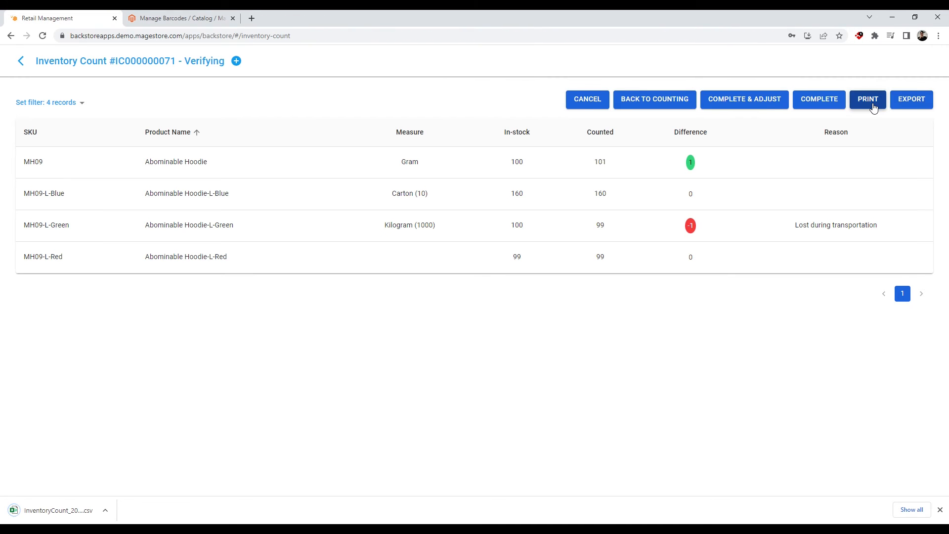
# Print the counted inventory results to a PDF, open the downloaded file, and close it
pyautogui.click(871, 108)
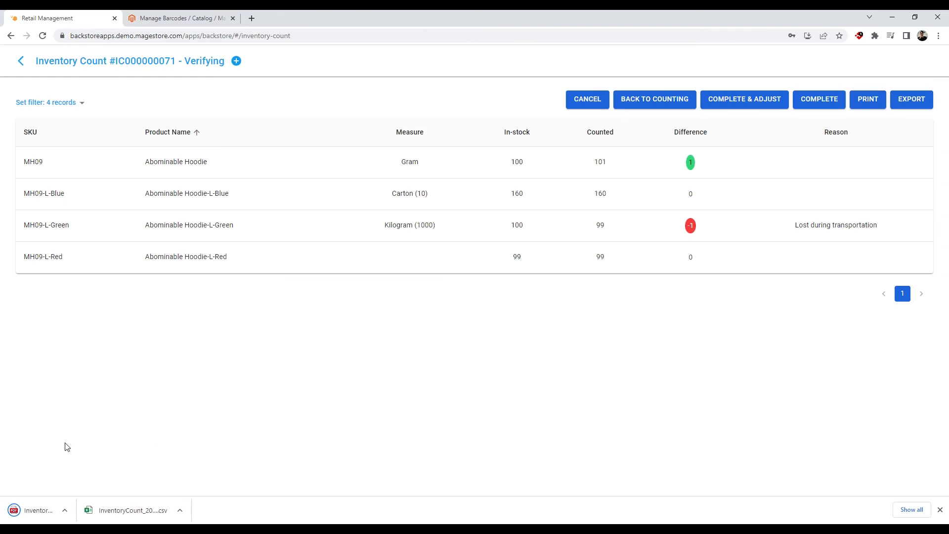
pyautogui.click(64, 510)
pyautogui.click(233, 18)
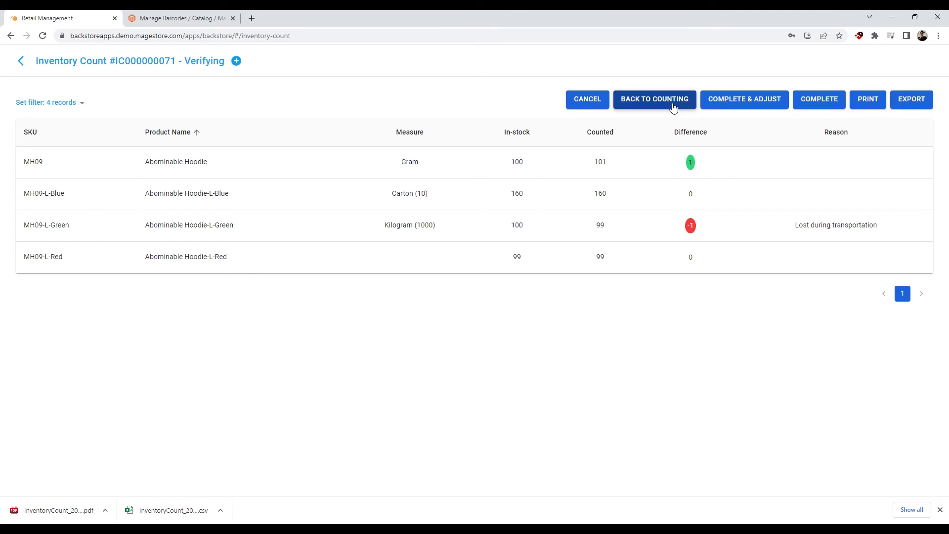
# Return the inventory count to counting to set MH09-L-Green's counted quantity to 100, and complete counting again
pyautogui.click(675, 107)
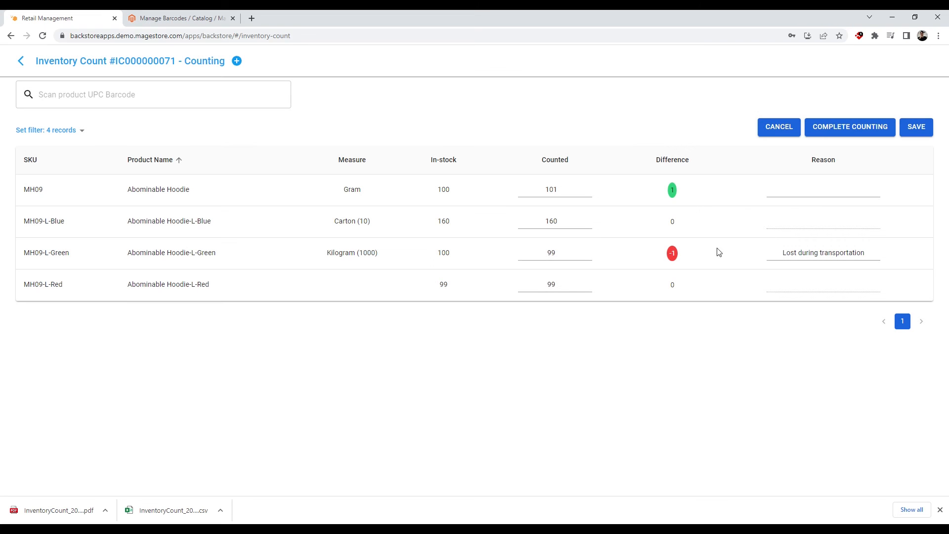
pyautogui.click(584, 253)
pyautogui.click(589, 251)
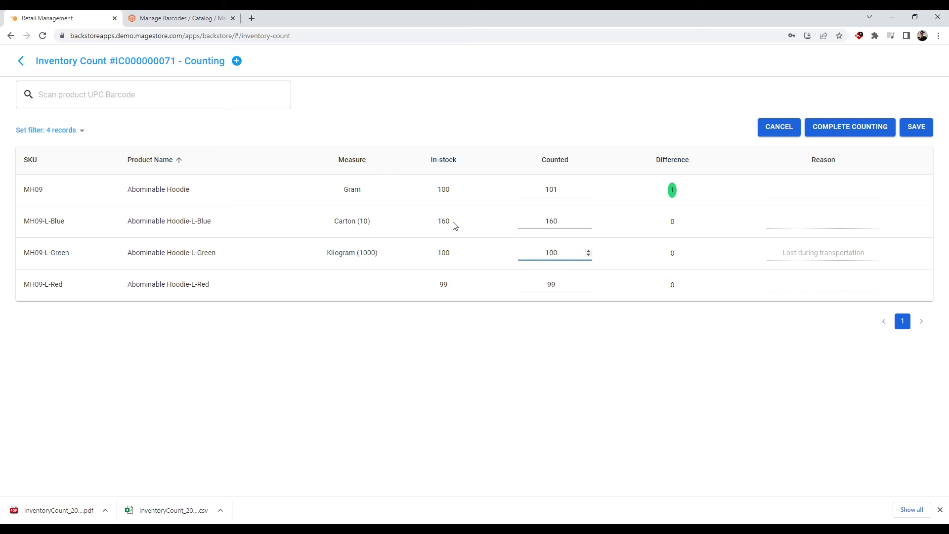
pyautogui.click(880, 133)
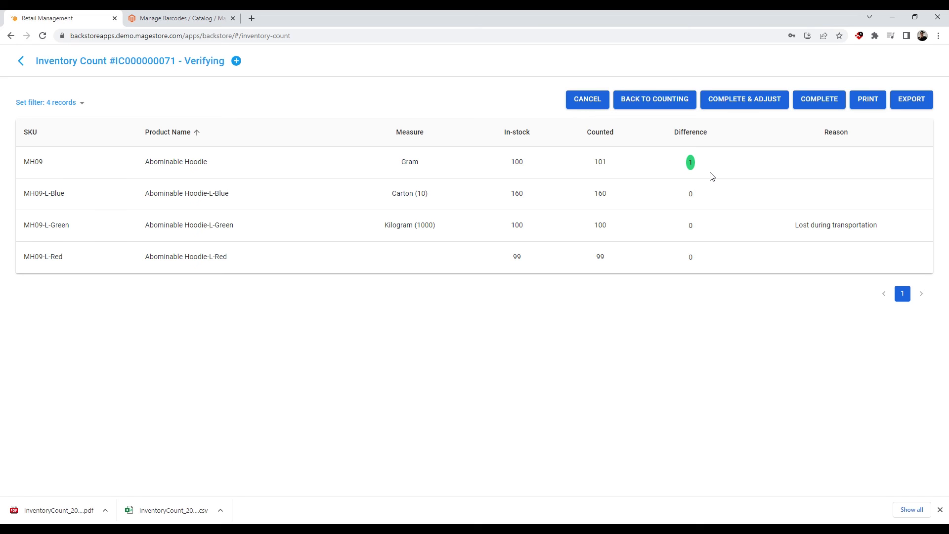
# Start completing the inventory count with stock adjustment, read the confirmation text, and cancel it
pyautogui.click(761, 104)
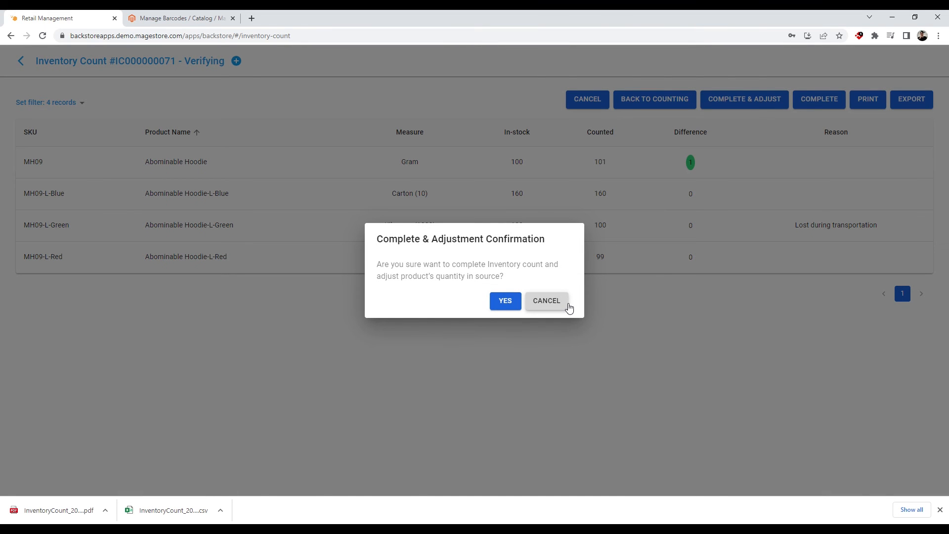
pyautogui.moveTo(383, 266); pyautogui.dragTo(516, 282)
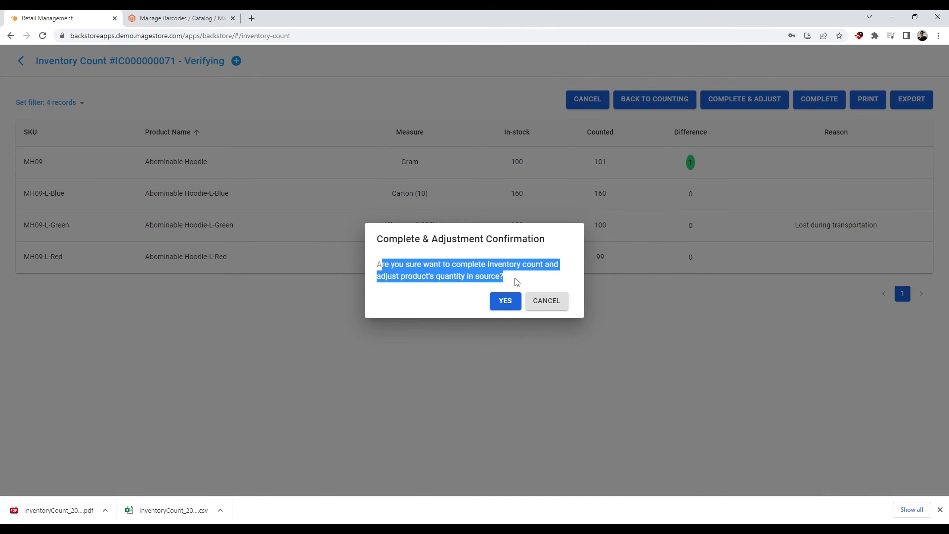
pyautogui.click(517, 282)
pyautogui.click(555, 306)
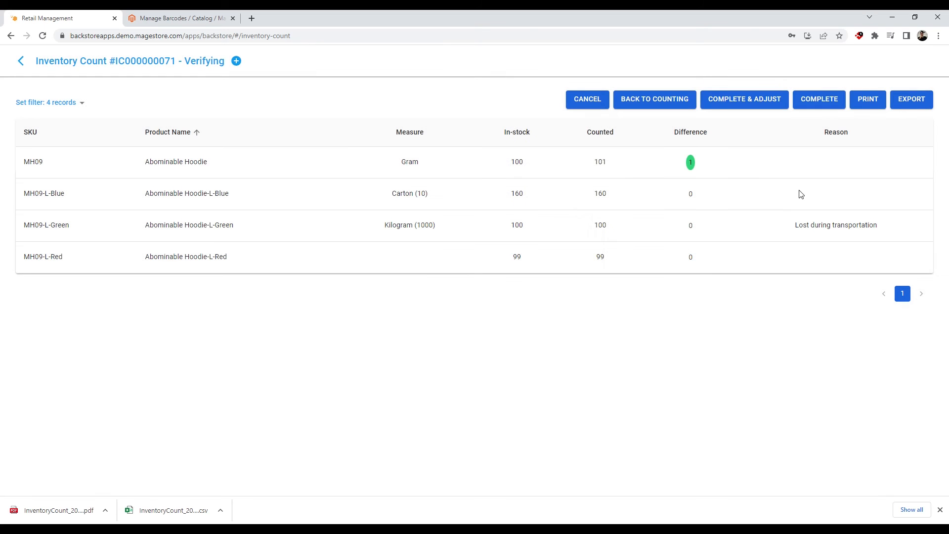
# Complete the inventory count without adjusting stock, and view its summary details
pyautogui.click(829, 108)
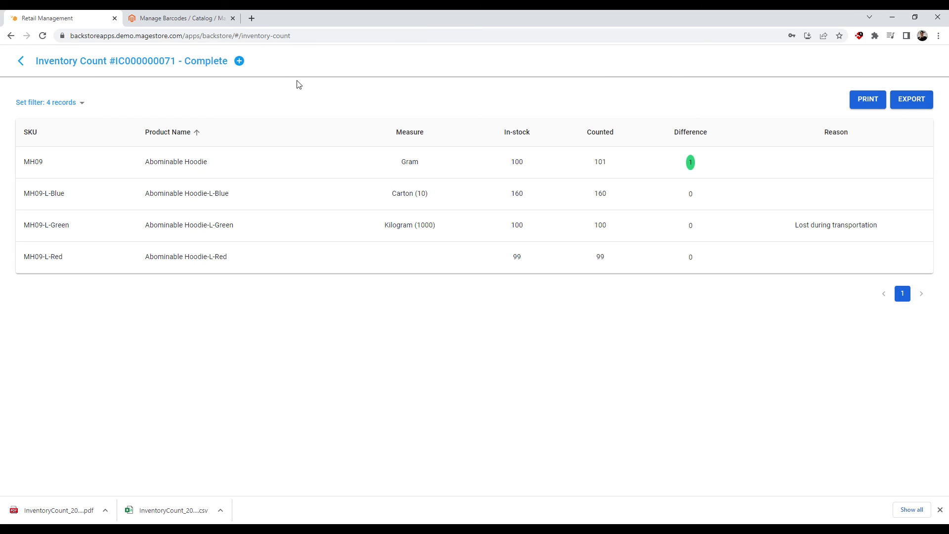
pyautogui.click(241, 62)
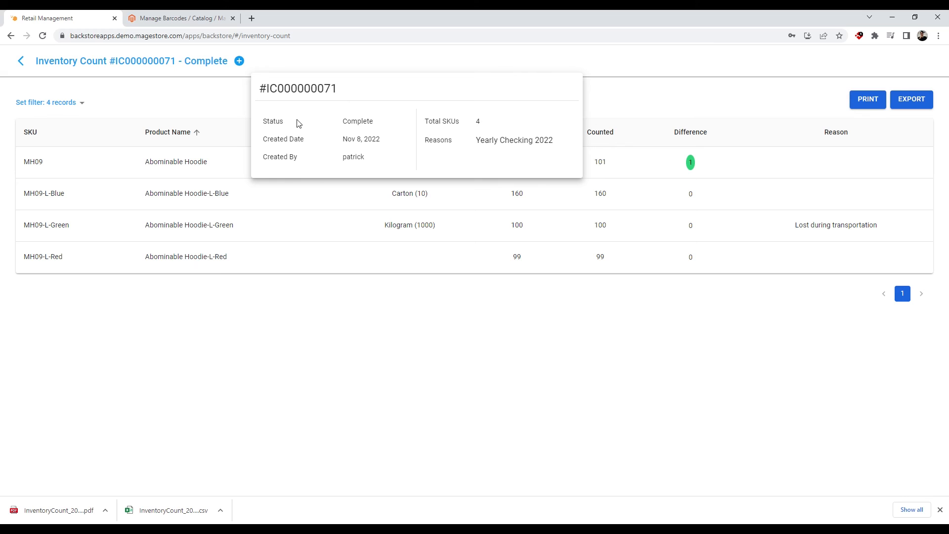
pyautogui.click(573, 69)
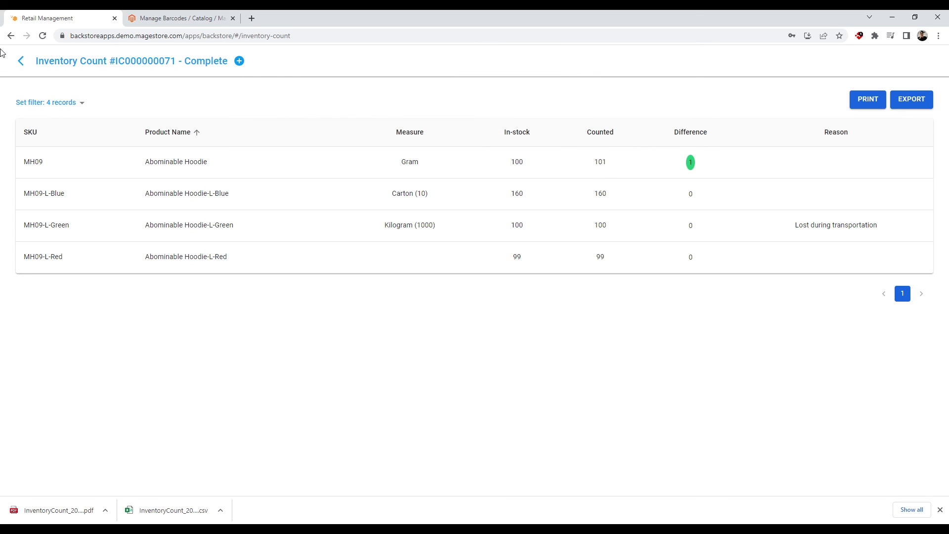
# Leave the completed count, open the Inventory Movement history, and look through its product movement records
pyautogui.click(18, 61)
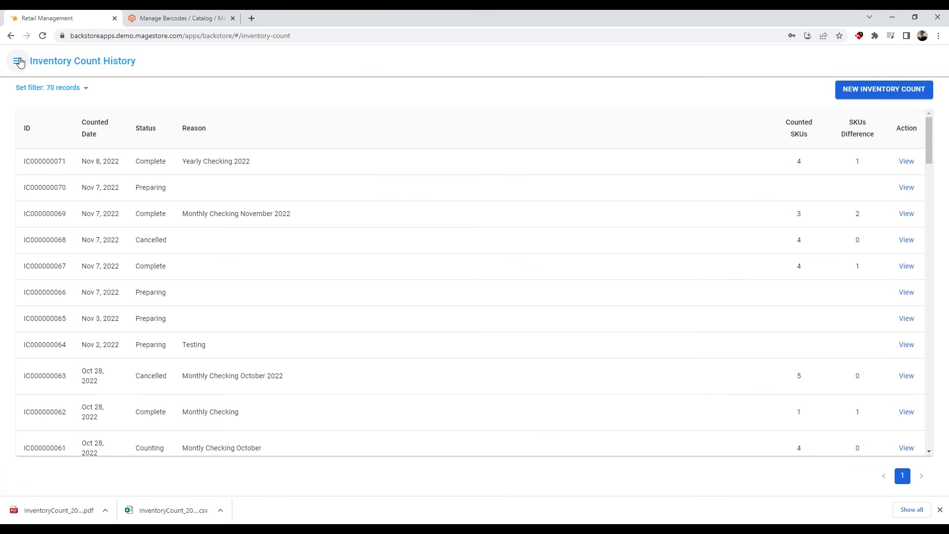
pyautogui.click(20, 62)
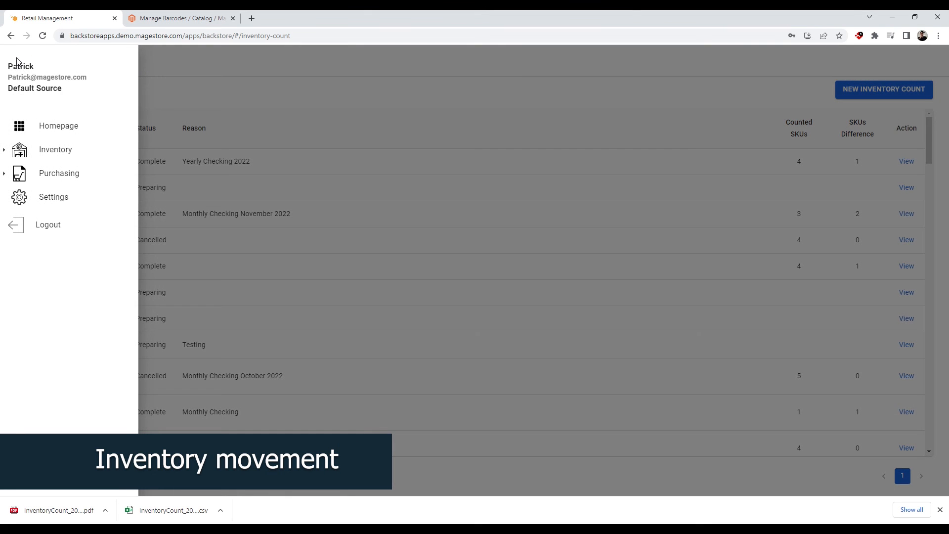
pyautogui.click(47, 152)
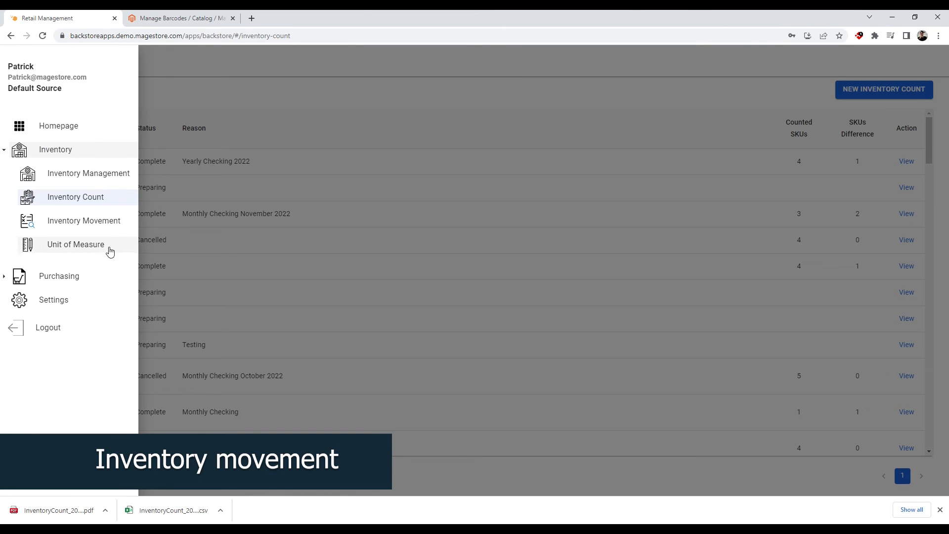
pyautogui.click(109, 224)
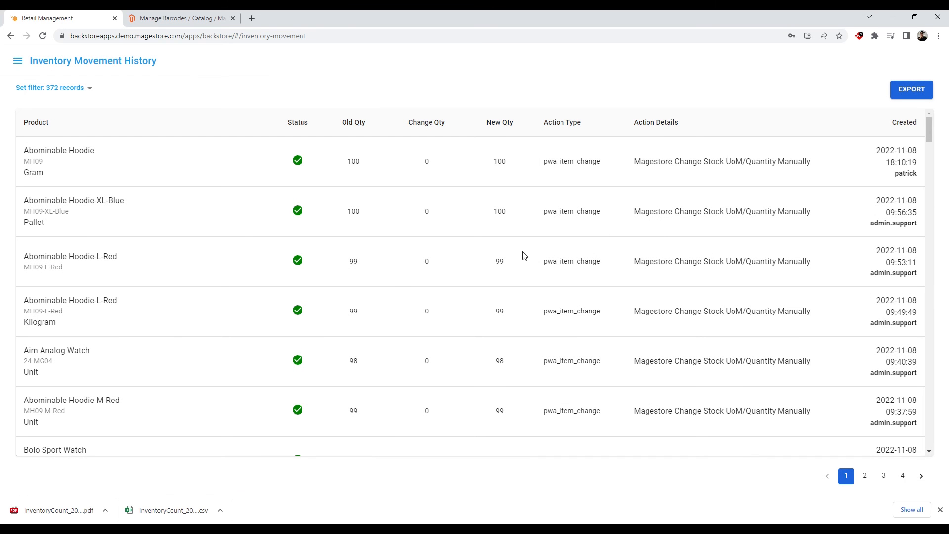
pyautogui.scroll(-8, 522, 256)
pyautogui.scroll(-5, 520, 257)
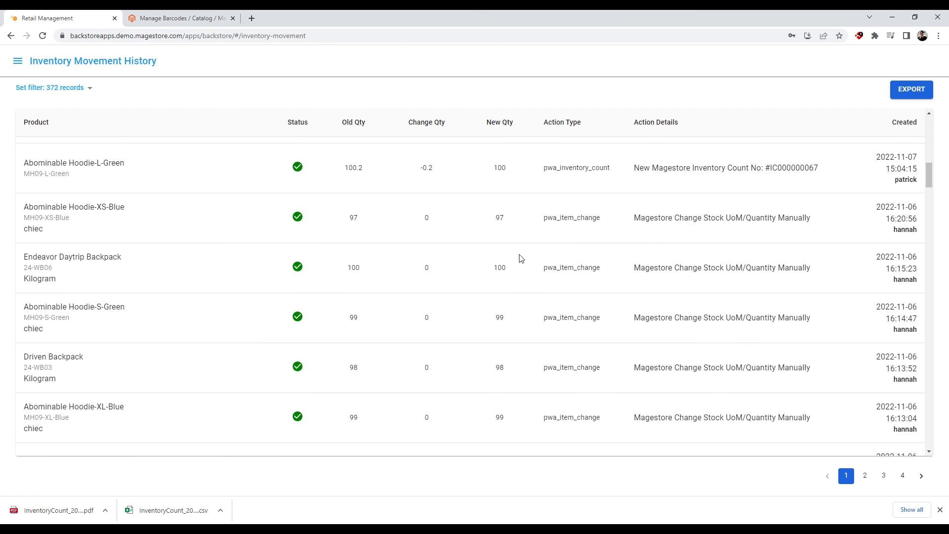
pyautogui.scroll(13, 547, 282)
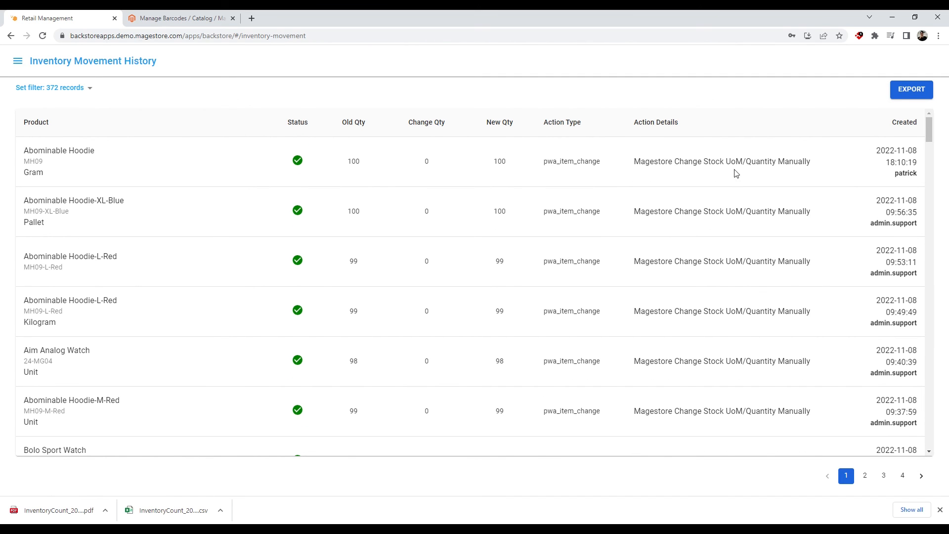
# Examine the Action Details of the movement records, comparing Magestore Change Stock UoM/Quantity Manually entries with New Magestore Inventory Count entries
pyautogui.moveTo(629, 163); pyautogui.dragTo(818, 167)
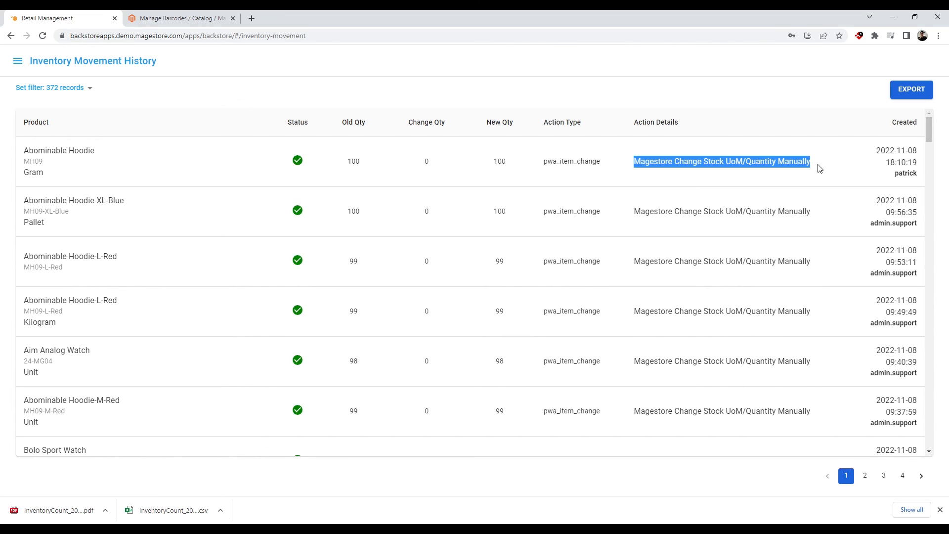
pyautogui.click(726, 225)
pyautogui.scroll(-3, 682, 225)
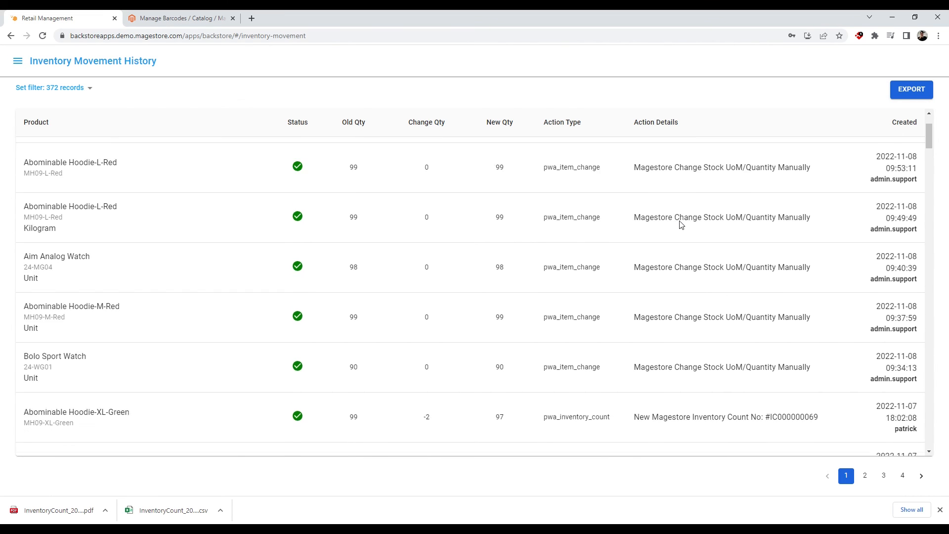
pyautogui.scroll(-4, 681, 225)
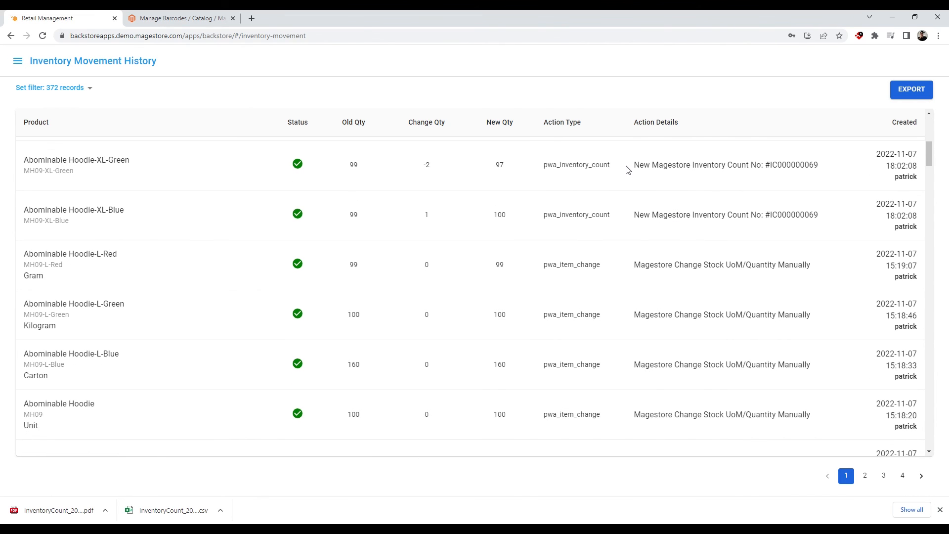
pyautogui.moveTo(627, 169); pyautogui.dragTo(830, 166)
pyautogui.scroll(-4, 718, 240)
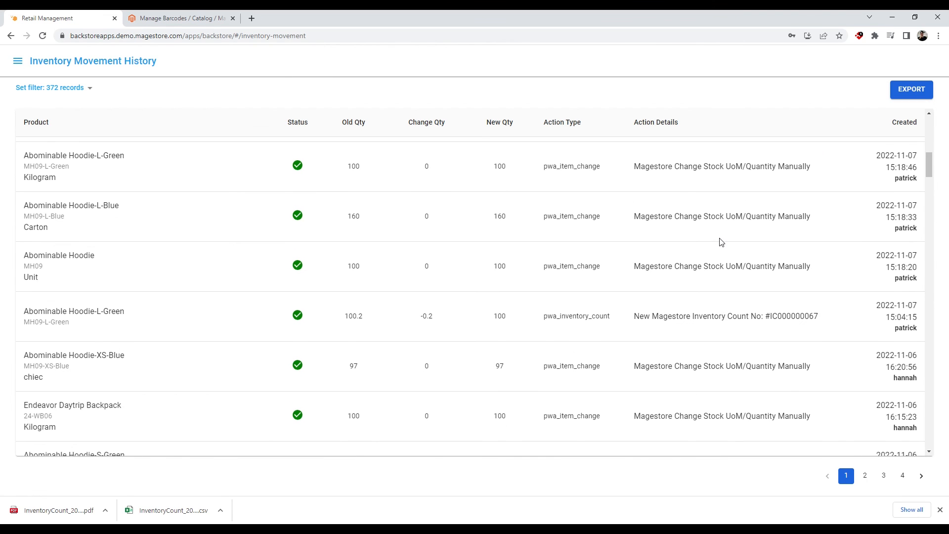
pyautogui.moveTo(612, 259); pyautogui.dragTo(832, 283)
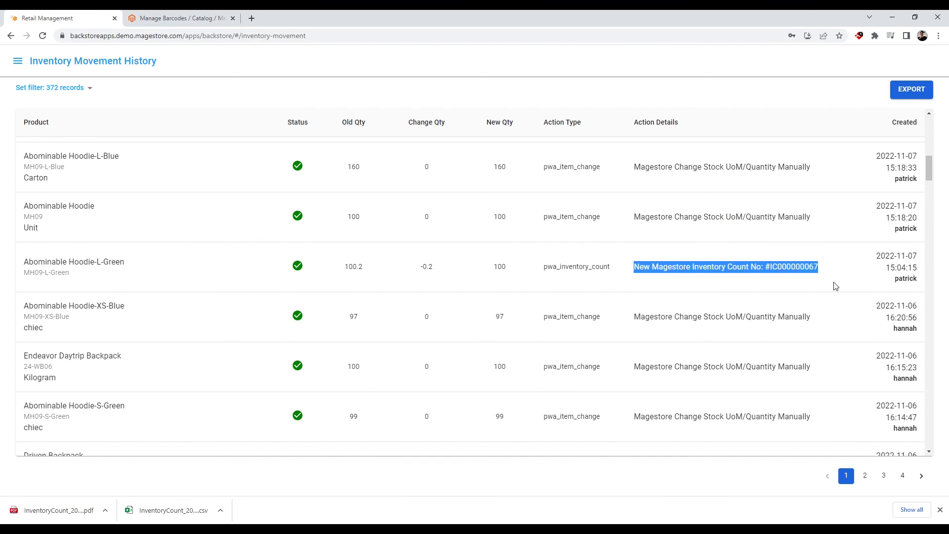
# Examine the Manually Change entry for Strive Shoulder Pack HH and the older movement records below it
pyautogui.scroll(-1, 834, 286)
pyautogui.scroll(-5, 834, 287)
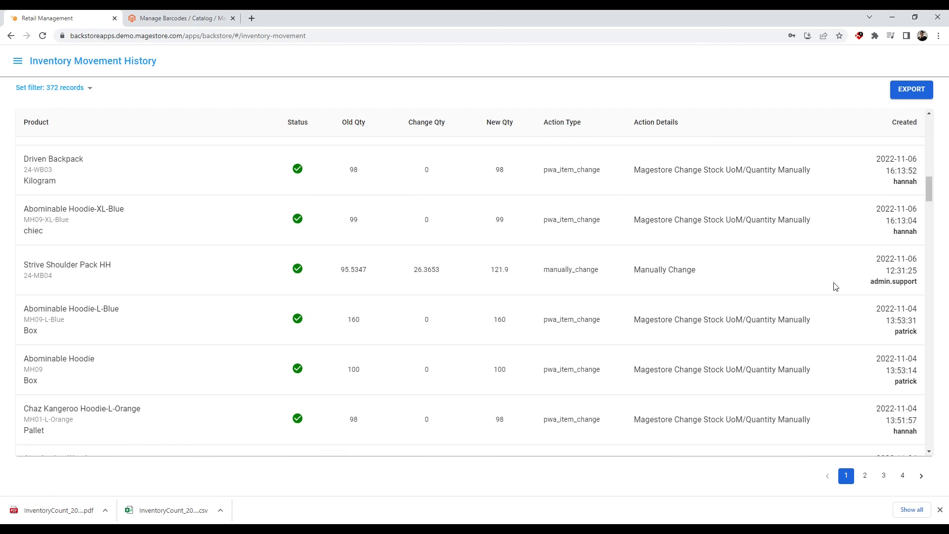
pyautogui.scroll(-3, 665, 260)
pyautogui.scroll(2, 661, 261)
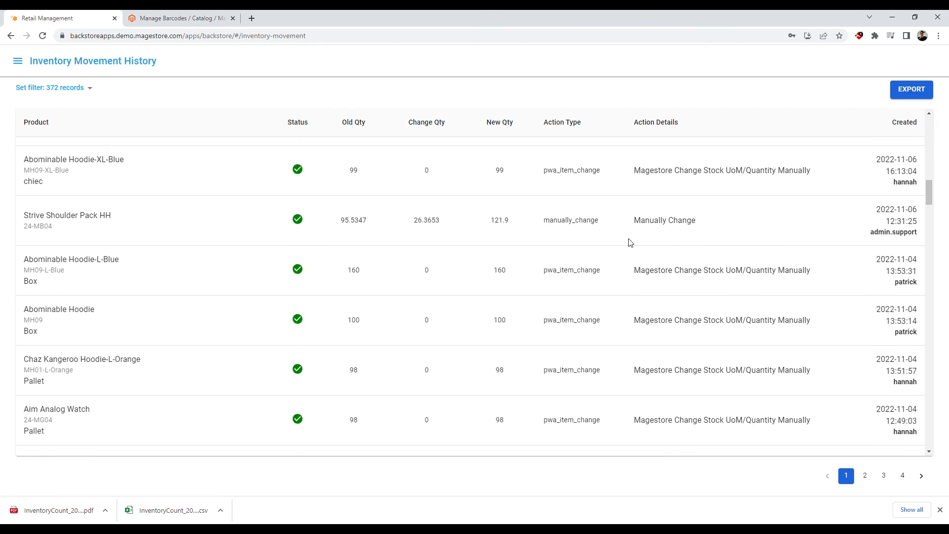
pyautogui.moveTo(632, 221); pyautogui.dragTo(754, 228)
pyautogui.scroll(-6, 718, 230)
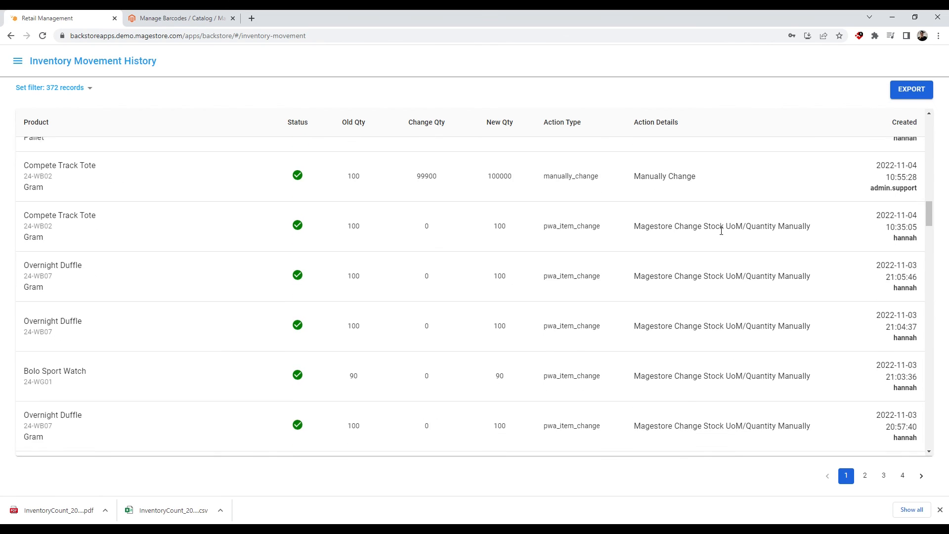
pyautogui.scroll(-10, 721, 231)
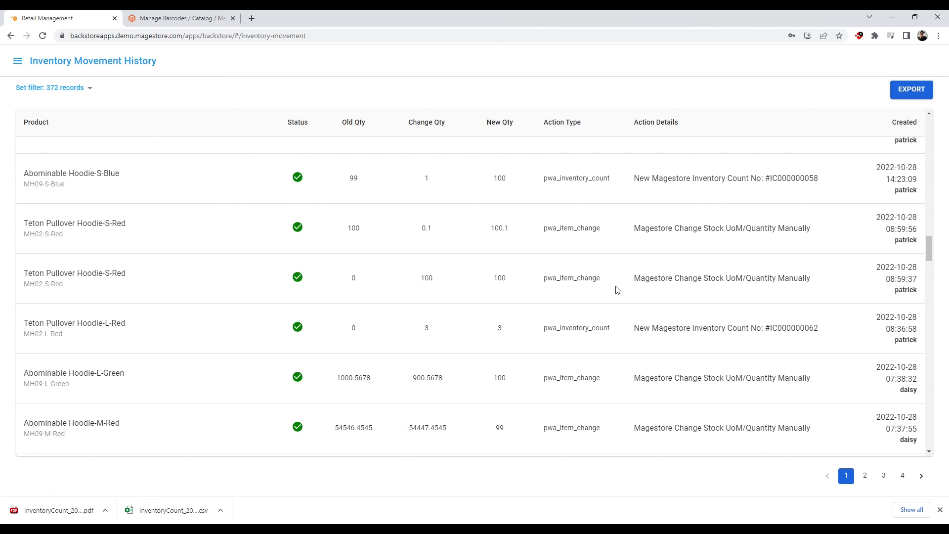
# Close the browser's downloads bar and look further through the October 28 movement records
pyautogui.click(940, 510)
pyautogui.scroll(-1, 631, 221)
pyautogui.scroll(-7, 630, 221)
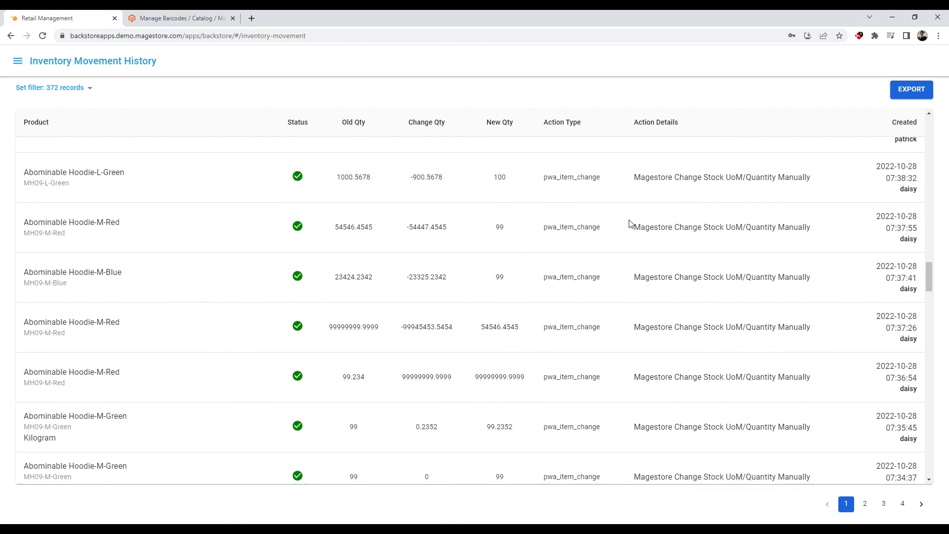